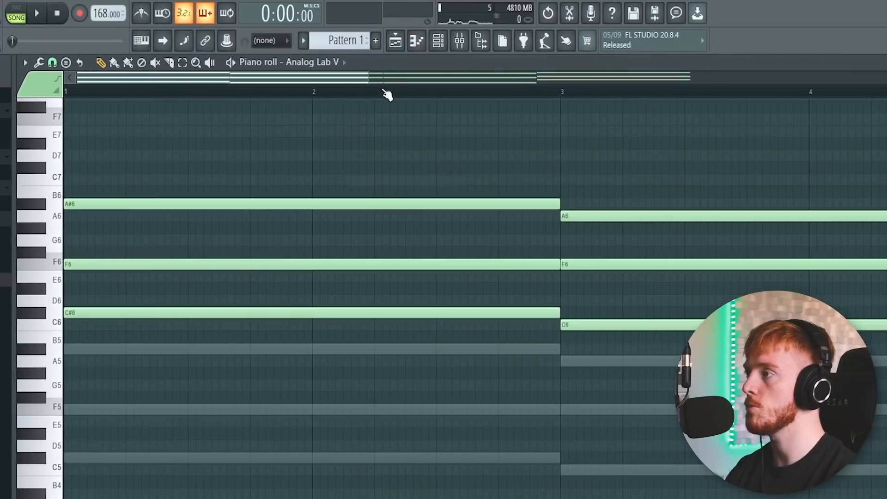
Set the root note of the Analog Lab V piano roll's scale highlighting to A#.
{"action": "scroll", "coordinate": [335, 163], "scroll_direction": "down", "scroll_amount": 5}
{"action": "left_click", "coordinate": [443, 15]}
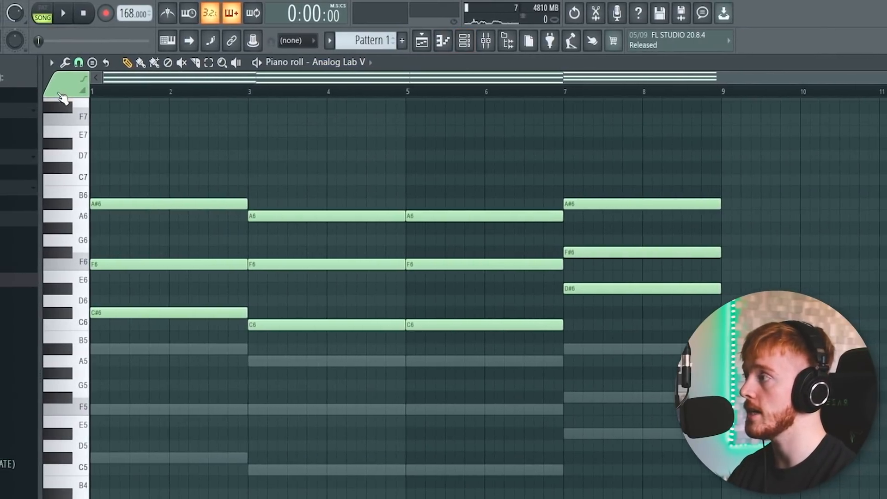
{"action": "left_click", "coordinate": [48, 62]}
{"action": "mouse_move", "coordinate": [65, 130]}
{"action": "mouse_move", "coordinate": [217, 315]}
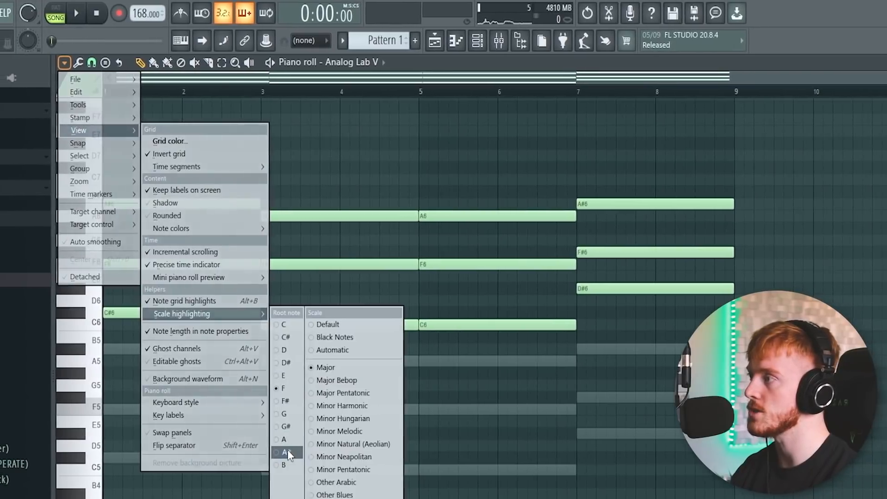
{"action": "left_click", "coordinate": [284, 454]}
View the ATMOS preset in Analog Lab V's ANALOG COLOURS bank and close the plugin.
{"action": "left_click", "coordinate": [480, 43]}
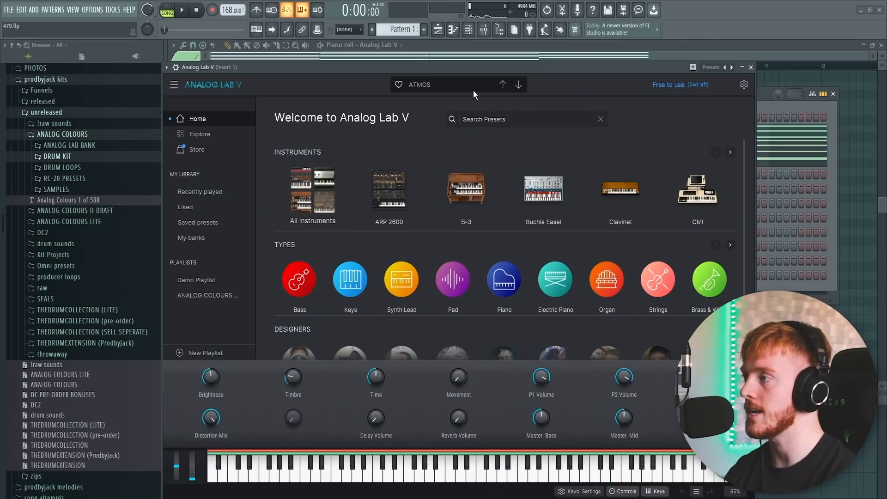
{"action": "left_click_drag", "start_coordinate": [454, 70], "coordinate": [510, 61]}
{"action": "left_click", "coordinate": [254, 231]}
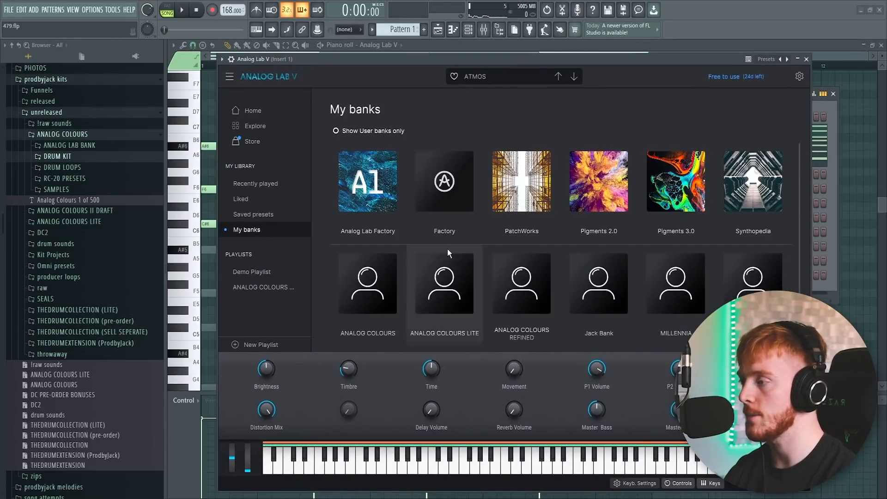
{"action": "left_click", "coordinate": [398, 249]}
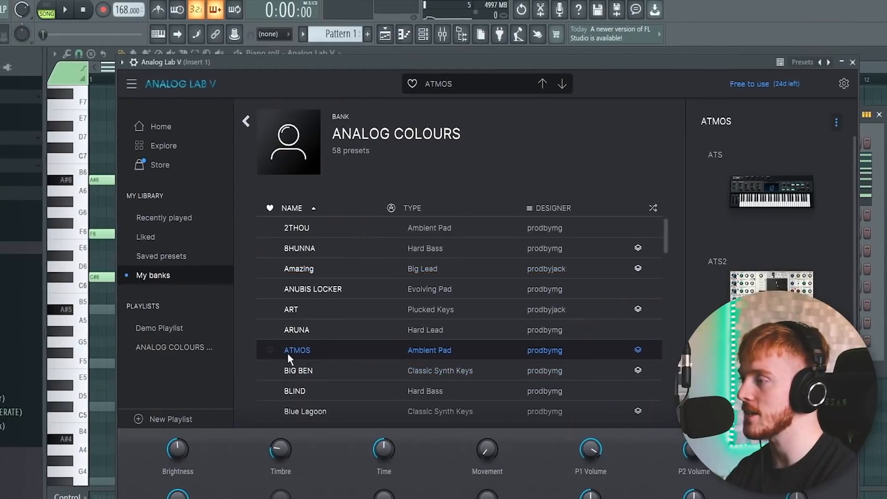
{"action": "left_click", "coordinate": [859, 62]}
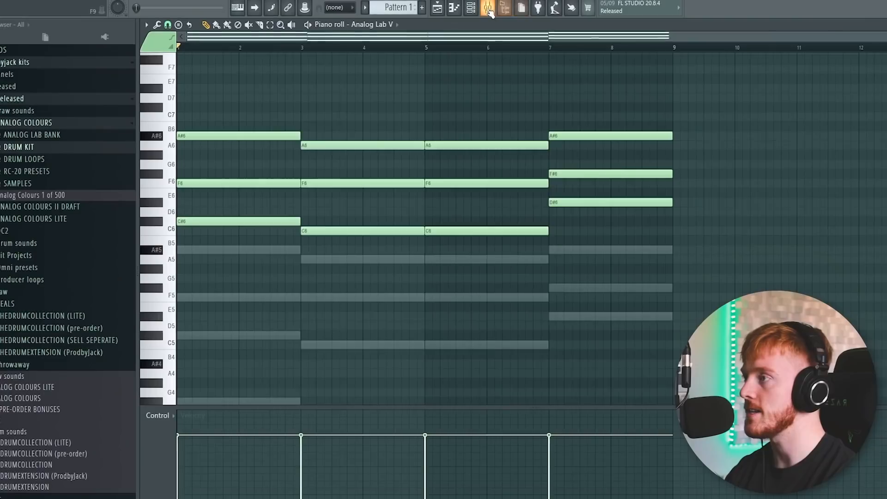
Inspect the Fruity parametric EQ 2 curve and the RC-20 Retro Color settings on mixer track Insert 1.
{"action": "left_click", "coordinate": [488, 8]}
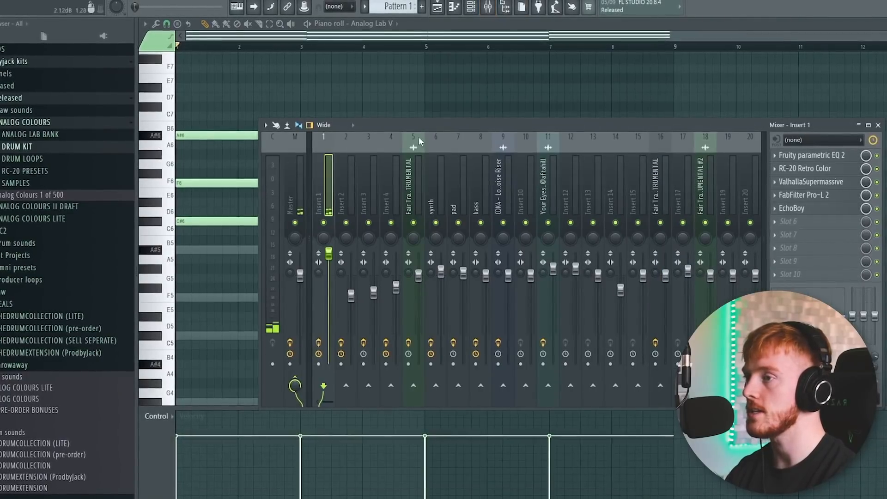
{"action": "left_click", "coordinate": [821, 156]}
{"action": "left_click_drag", "start_coordinate": [646, 143], "coordinate": [445, 147]}
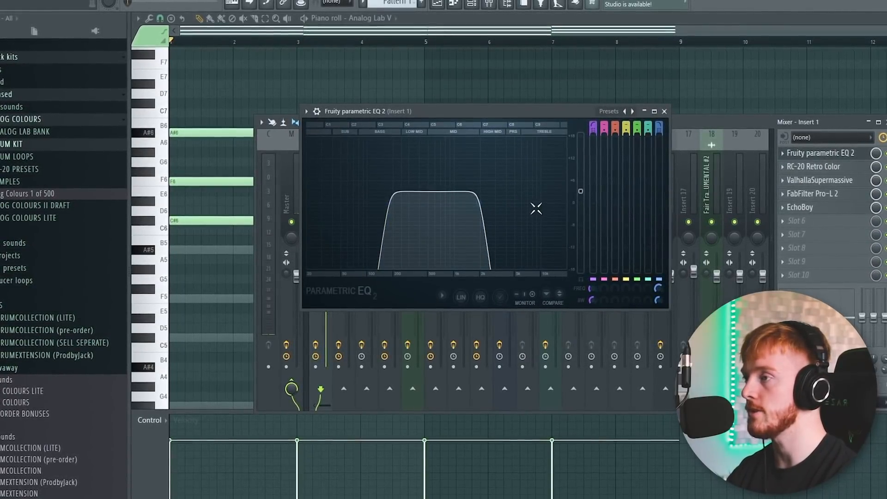
{"action": "left_click", "coordinate": [666, 109]}
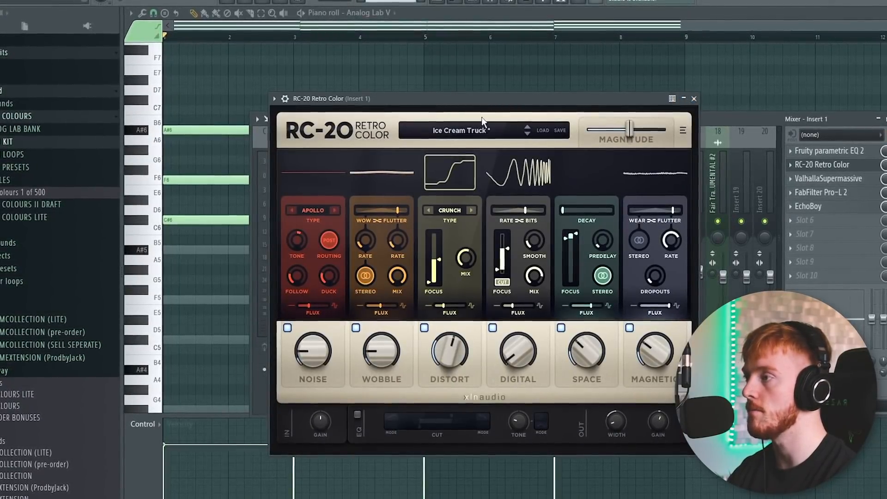
{"action": "left_click_drag", "start_coordinate": [489, 95], "coordinate": [458, 89]}
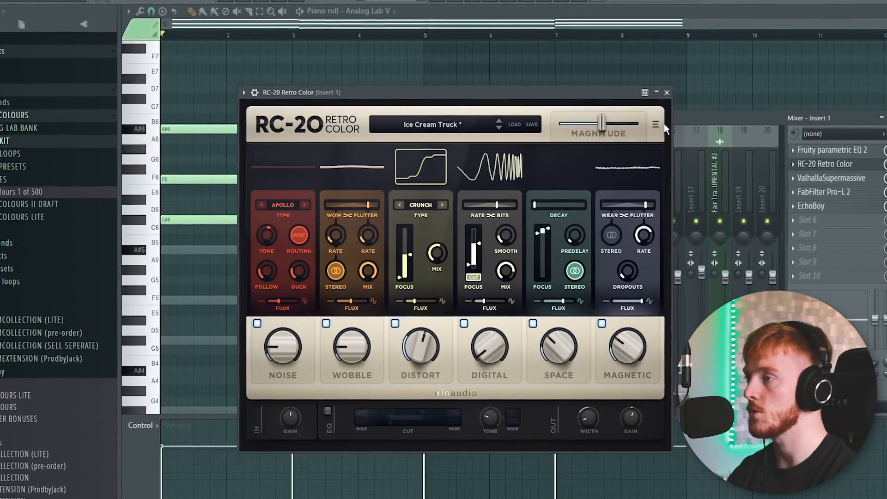
{"action": "left_click", "coordinate": [668, 91]}
Inspect the ValhallaSupermassive, FabFilter Pro-L 2 and EchoBoy settings on mixer track Insert 1.
{"action": "left_click", "coordinate": [827, 177]}
{"action": "left_click_drag", "start_coordinate": [398, 111], "coordinate": [439, 96]}
{"action": "left_click_drag", "start_coordinate": [364, 99], "coordinate": [617, 141]}
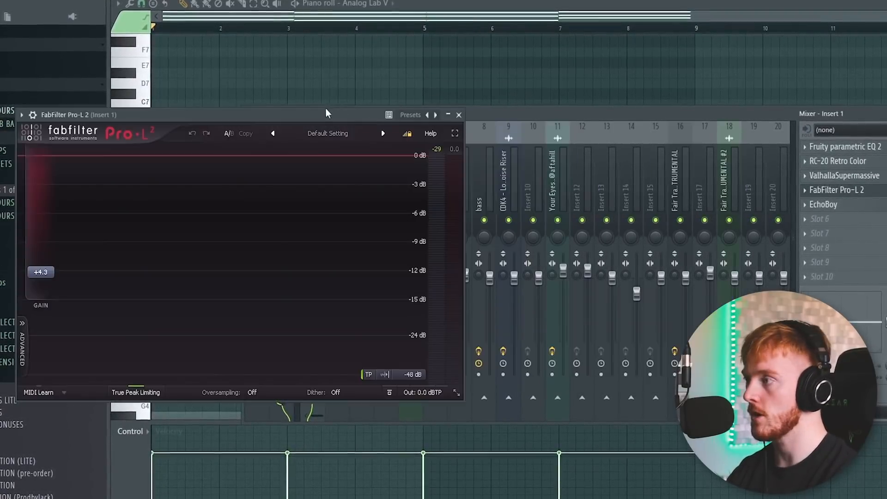
{"action": "left_click_drag", "start_coordinate": [326, 108], "coordinate": [481, 76]}
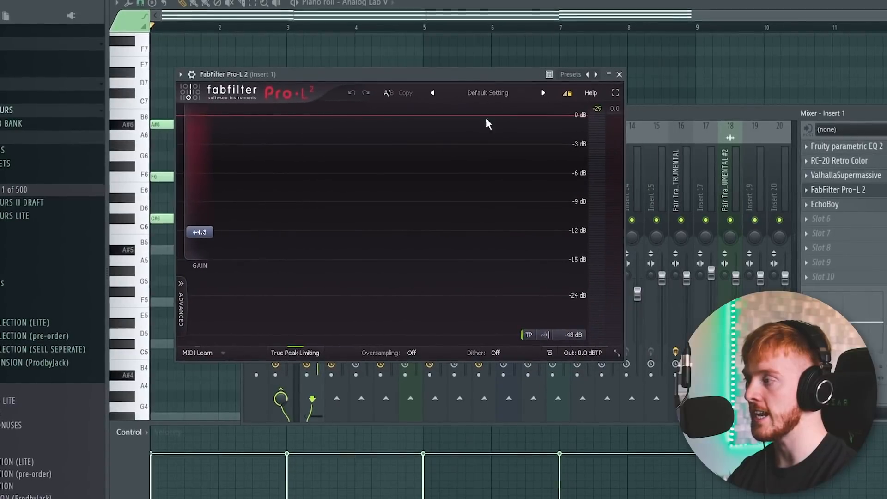
{"action": "left_click", "coordinate": [621, 73]}
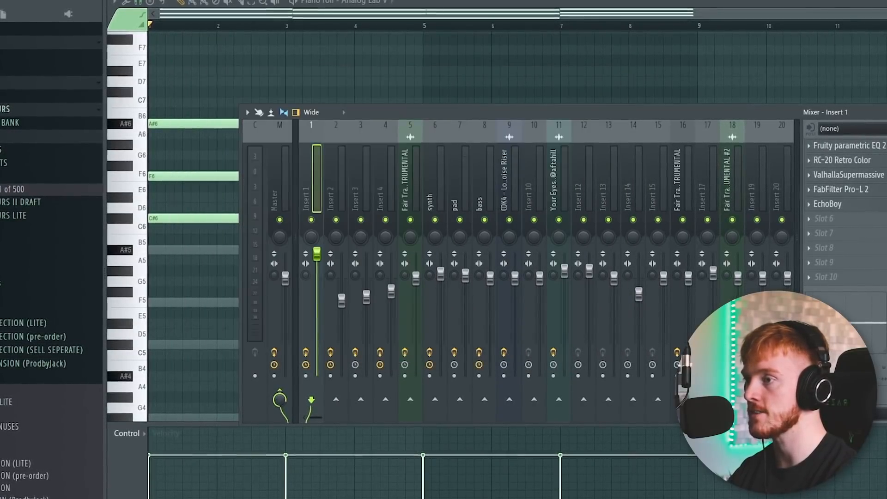
{"action": "left_click_drag", "start_coordinate": [329, 101], "coordinate": [420, 74]}
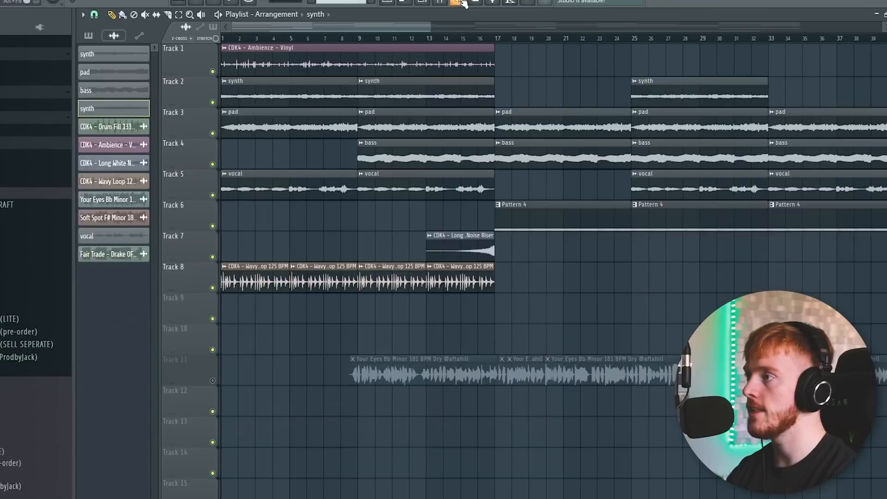
Inspect the HalfTime, Fruity parametric EQ 2 and Gross Beat effects on the synth mixer track.
{"action": "left_click", "coordinate": [450, 3]}
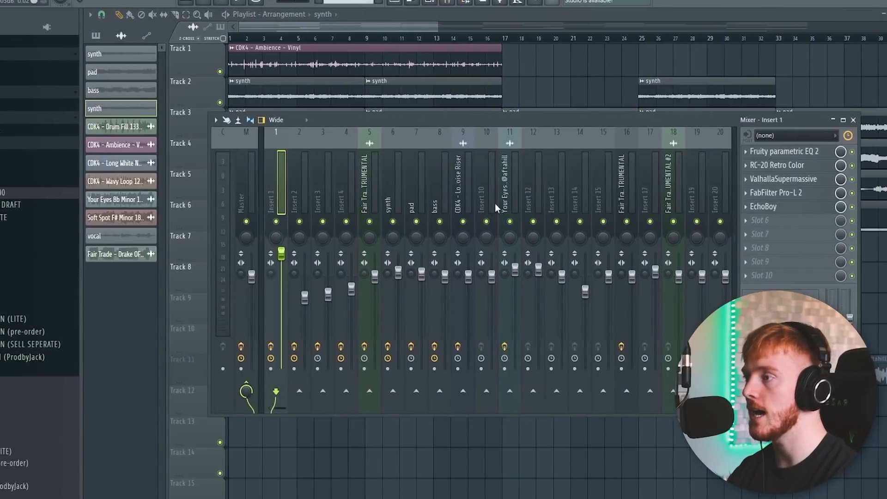
{"action": "left_click", "coordinate": [395, 199]}
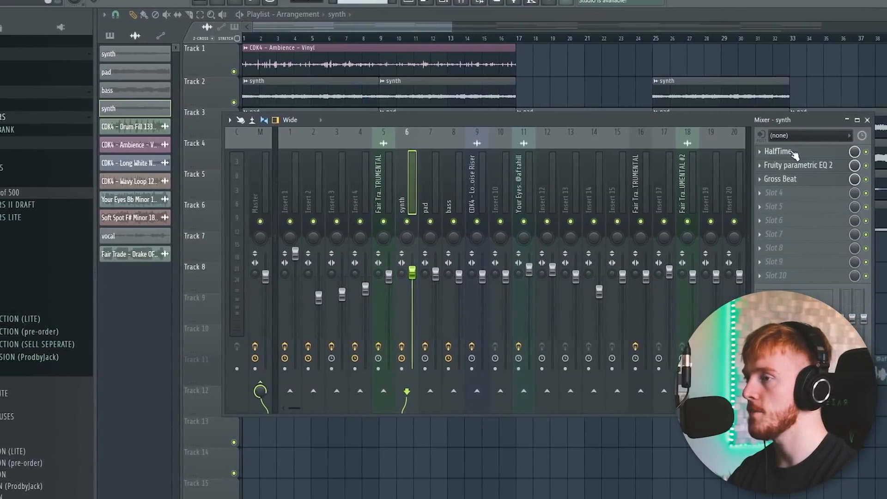
{"action": "left_click", "coordinate": [764, 151]}
{"action": "left_click_drag", "start_coordinate": [145, 107], "coordinate": [435, 109]}
{"action": "left_click", "coordinate": [788, 165]}
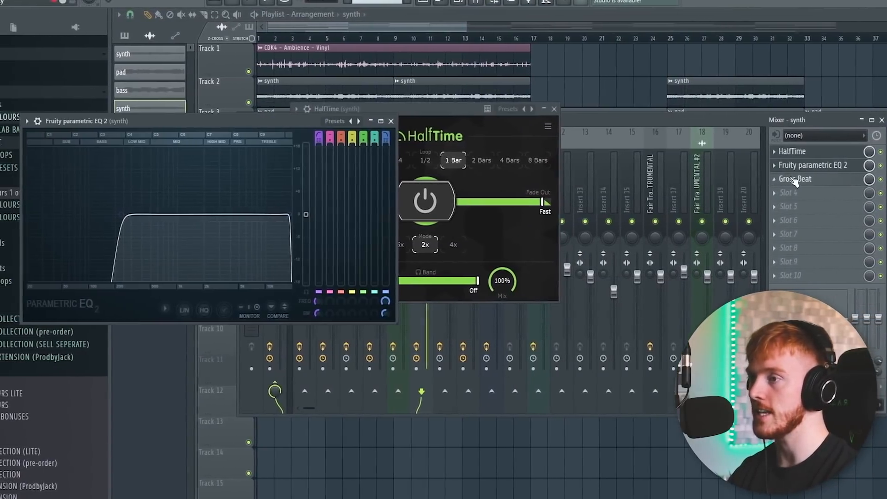
{"action": "left_click", "coordinate": [785, 178]}
{"action": "left_click", "coordinate": [366, 20]}
{"action": "left_click", "coordinate": [557, 109]}
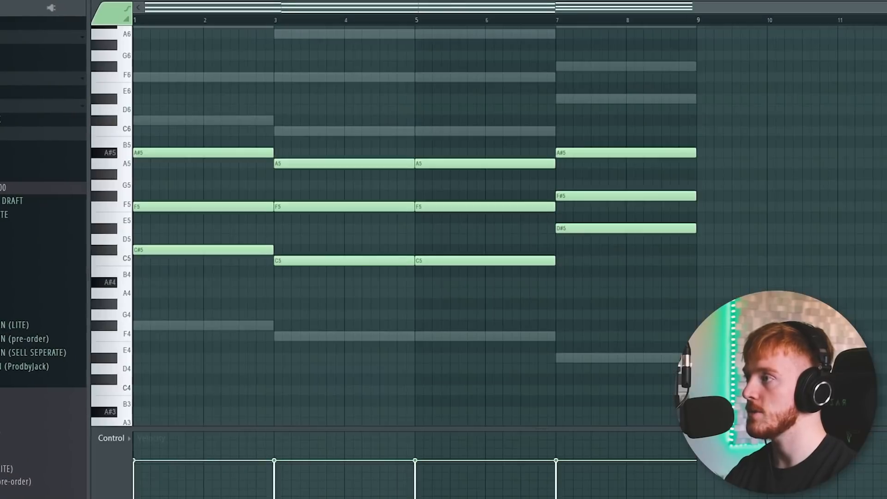
Review the second chord layer's notes, open its Analog Lab V #2 plugin and dismiss the missing samples notice.
{"action": "scroll", "coordinate": [425, 139], "scroll_direction": "up", "scroll_amount": 3}
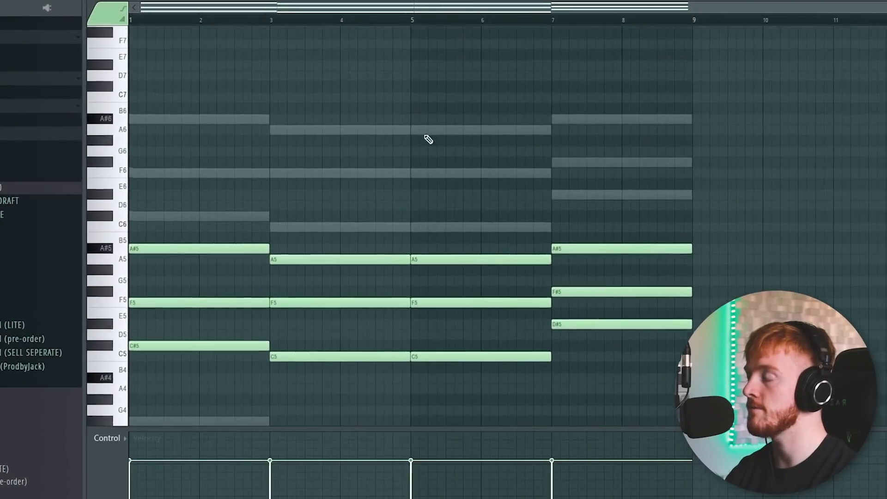
{"action": "scroll", "coordinate": [340, 6], "scroll_direction": "down", "scroll_amount": 2}
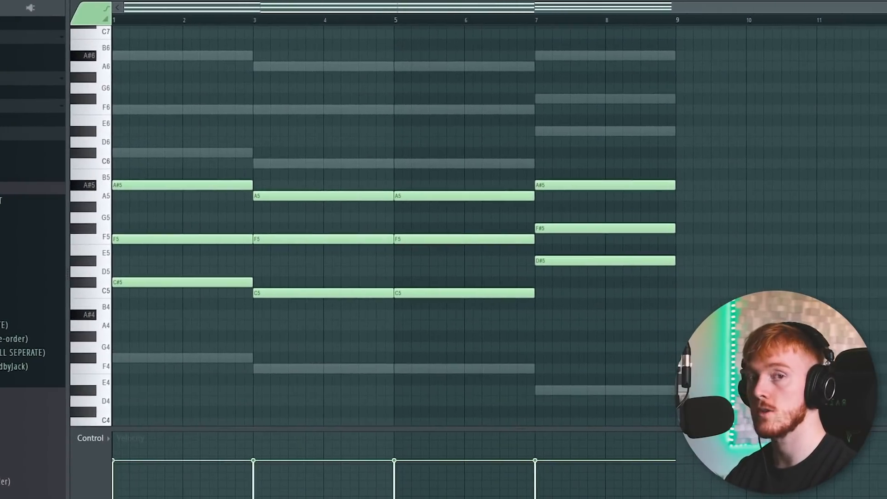
{"action": "key", "text": "F6"}
{"action": "left_click", "coordinate": [348, 121]}
{"action": "left_click_drag", "start_coordinate": [352, 86], "coordinate": [325, 42]}
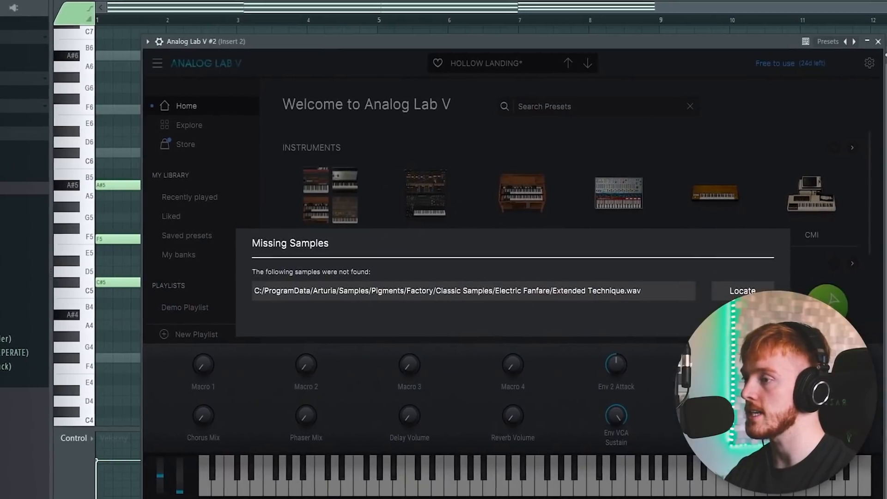
{"action": "left_click", "coordinate": [743, 319]}
Find the HOLLOW LANDING preset in the ANALOG COLOURS bank of Analog Lab V #2 and close the plugin.
{"action": "left_click", "coordinate": [170, 255]}
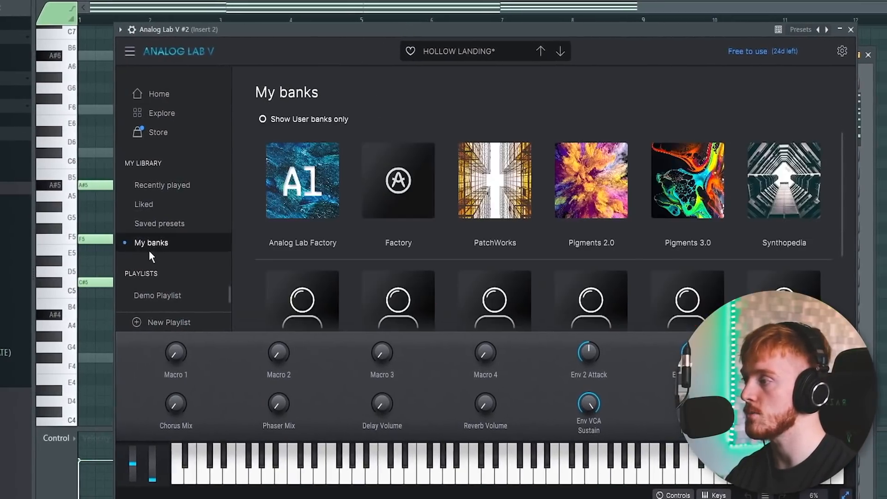
{"action": "left_click", "coordinate": [297, 237]}
{"action": "scroll", "coordinate": [362, 254], "scroll_direction": "down", "scroll_amount": 6}
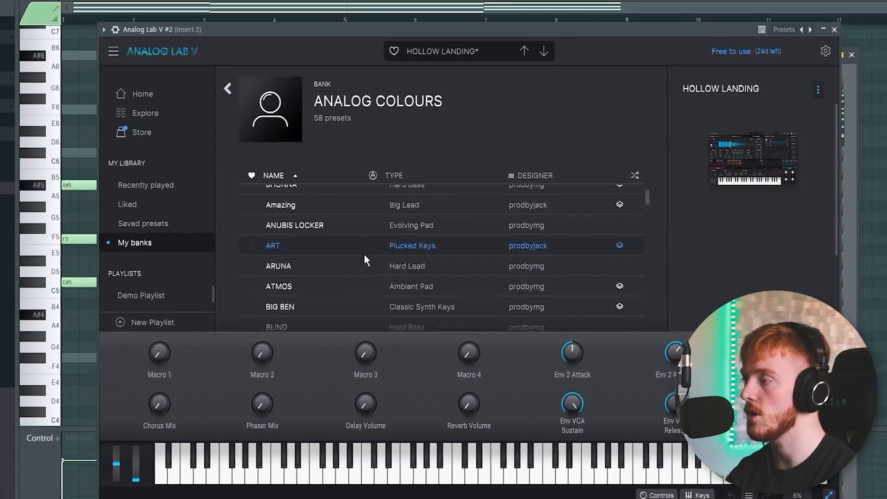
{"action": "scroll", "coordinate": [350, 249], "scroll_direction": "down", "scroll_amount": 3}
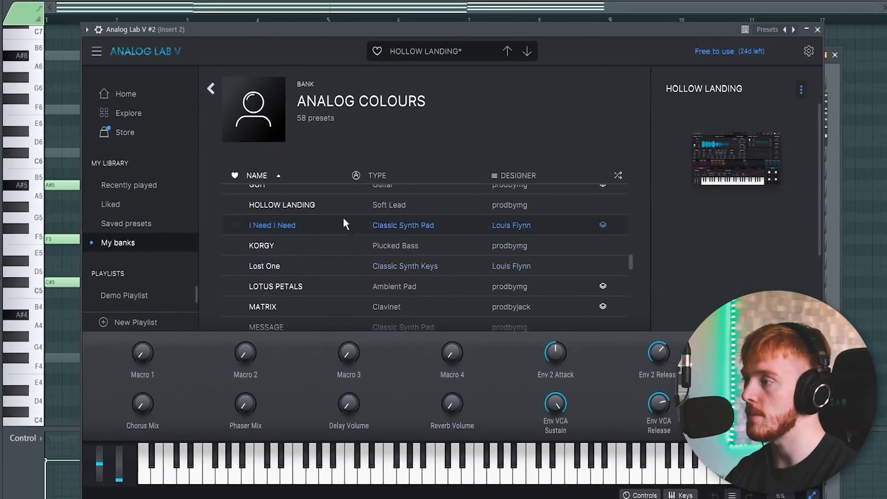
{"action": "left_click", "coordinate": [811, 30]}
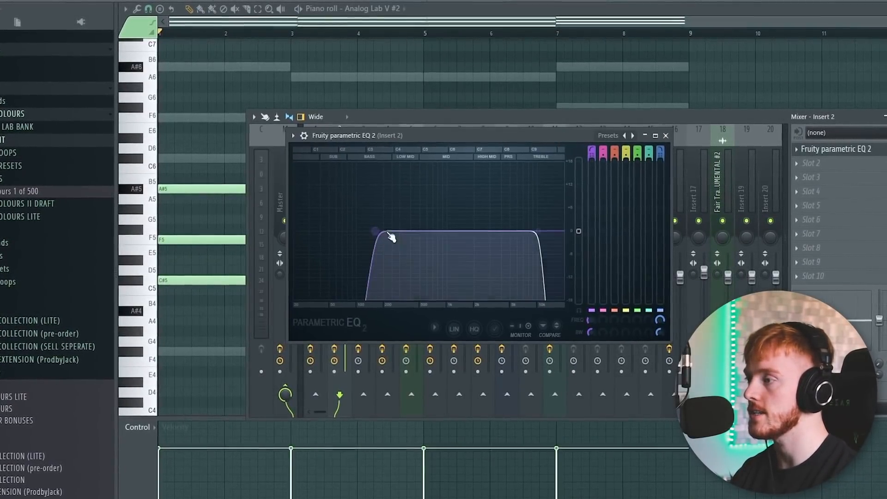
Look over the Fruity parametric EQ 2 curve on Insert 2 and close the mixer.
{"action": "left_click", "coordinate": [667, 135]}
{"action": "key", "text": "F9"}
Examine the Omnisphere bass notes against the ghost chords in the piano roll.
{"action": "key", "text": "F6"}
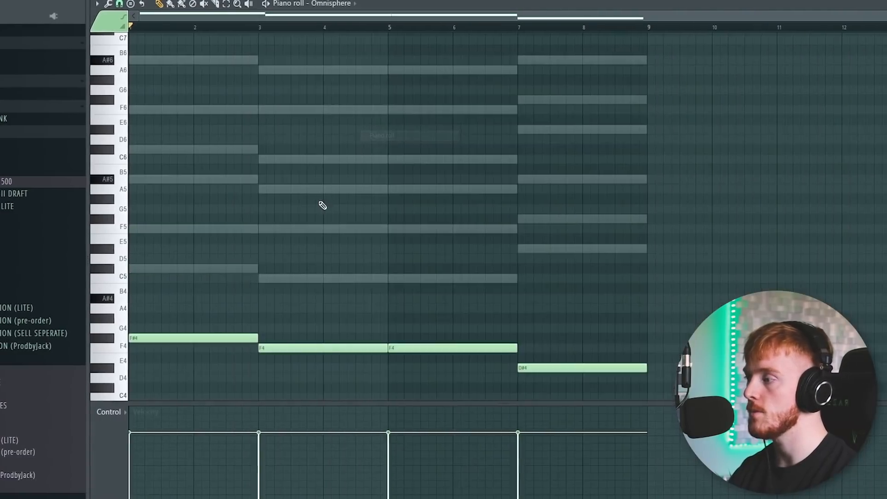
{"action": "scroll", "coordinate": [323, 196], "scroll_direction": "down", "scroll_amount": 5}
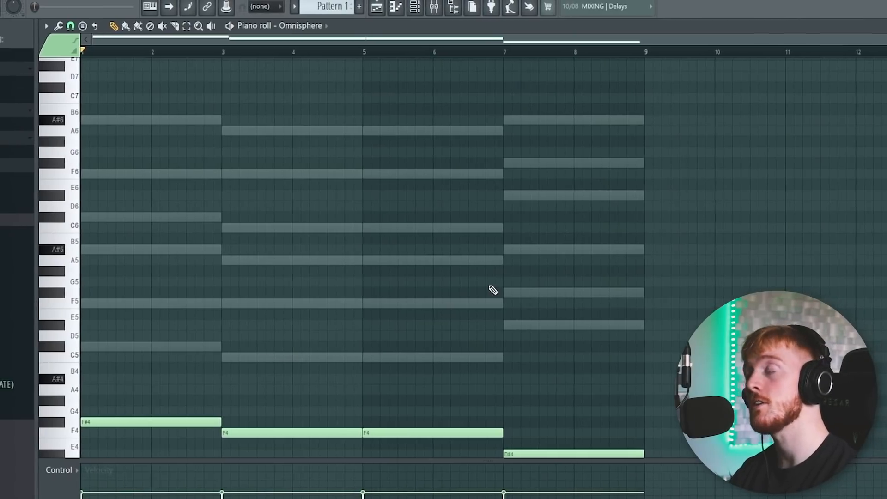
{"action": "scroll", "coordinate": [204, 289], "scroll_direction": "down", "scroll_amount": 3}
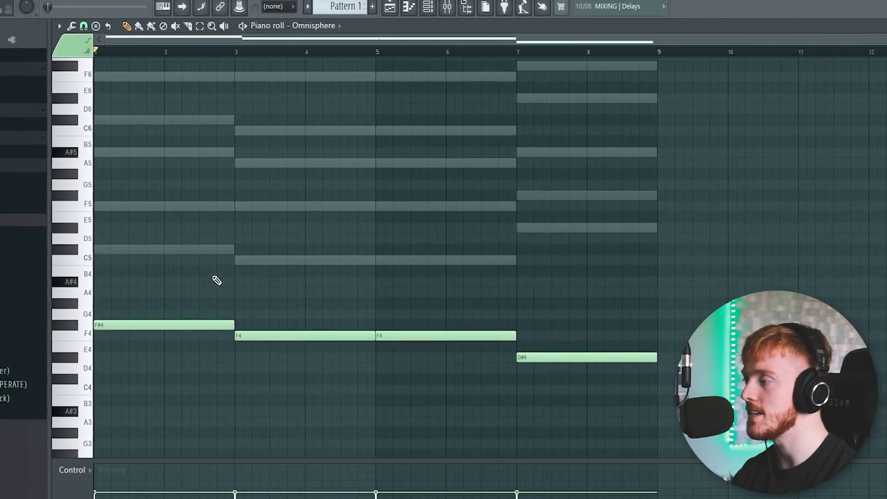
{"action": "scroll", "coordinate": [155, 263], "scroll_direction": "down", "scroll_amount": 3}
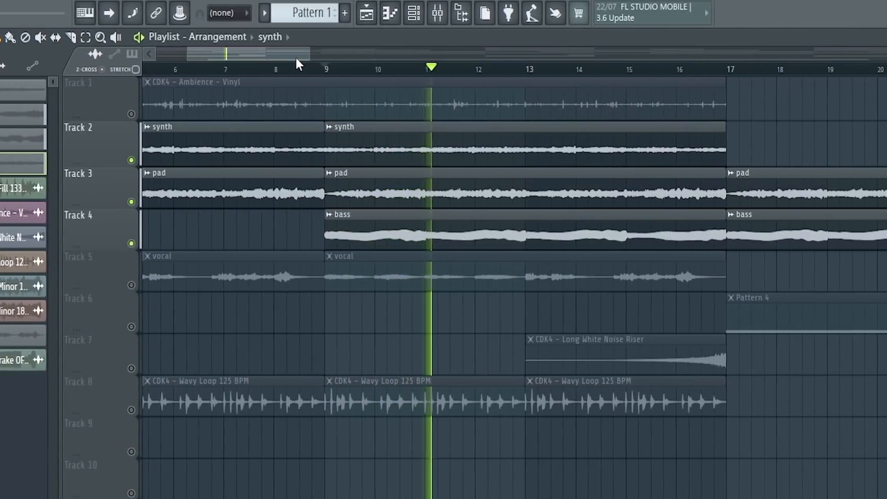
Review the layered melody in the playlist and inspect Little AlterBoy's pitch and formant settings on the vocal's track, Insert 4.
{"action": "left_click_drag", "start_coordinate": [292, 58], "coordinate": [305, 60]}
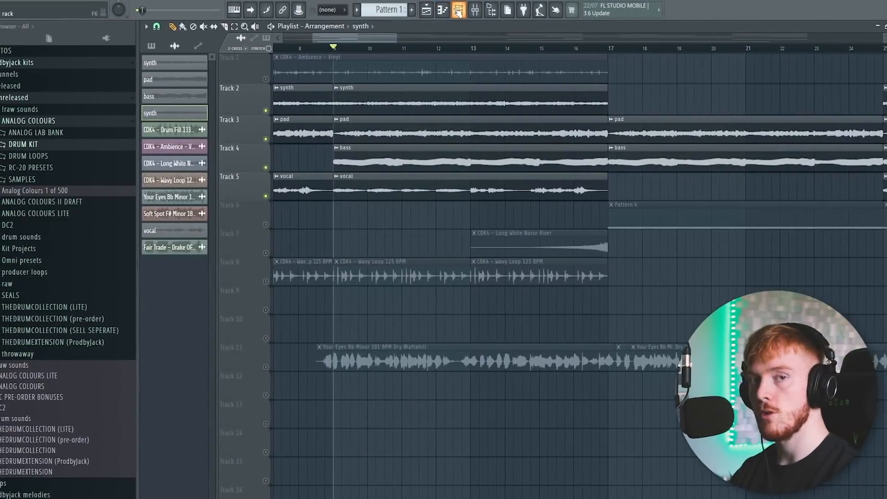
{"action": "left_click", "coordinate": [429, 10]}
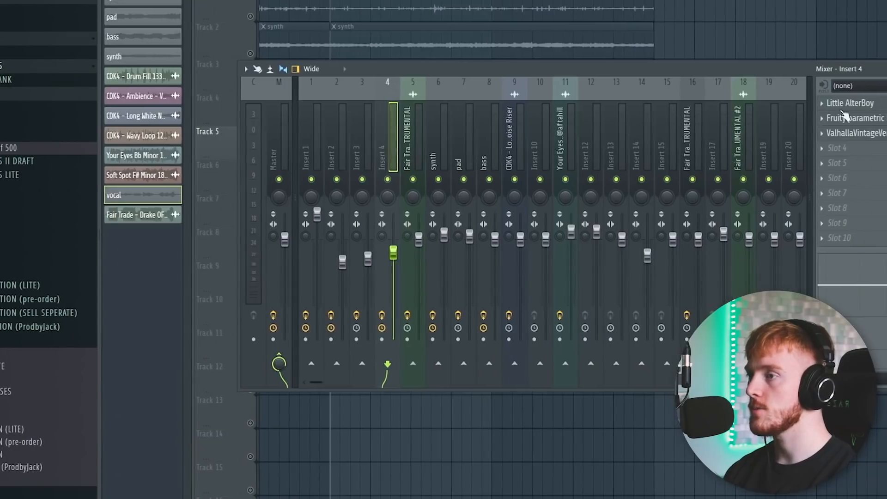
{"action": "left_click", "coordinate": [869, 105]}
{"action": "left_click_drag", "start_coordinate": [533, 237], "coordinate": [561, 155]}
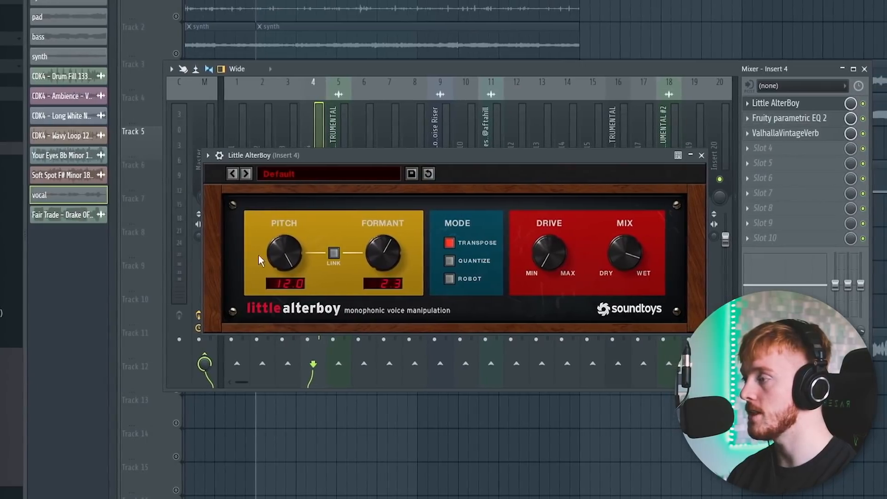
{"action": "left_click", "coordinate": [698, 156]}
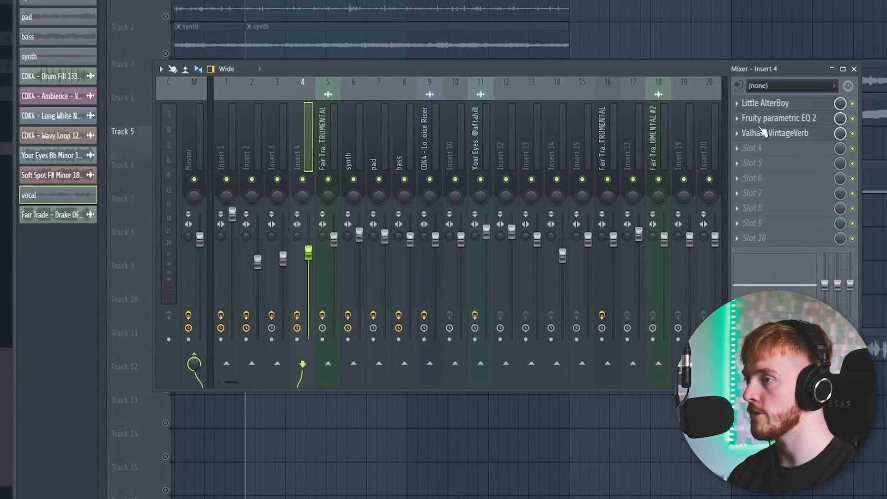
Inspect the Fruity parametric EQ 2 and ValhallaVintageVerb settings on mixer track Insert 4.
{"action": "left_click", "coordinate": [780, 118]}
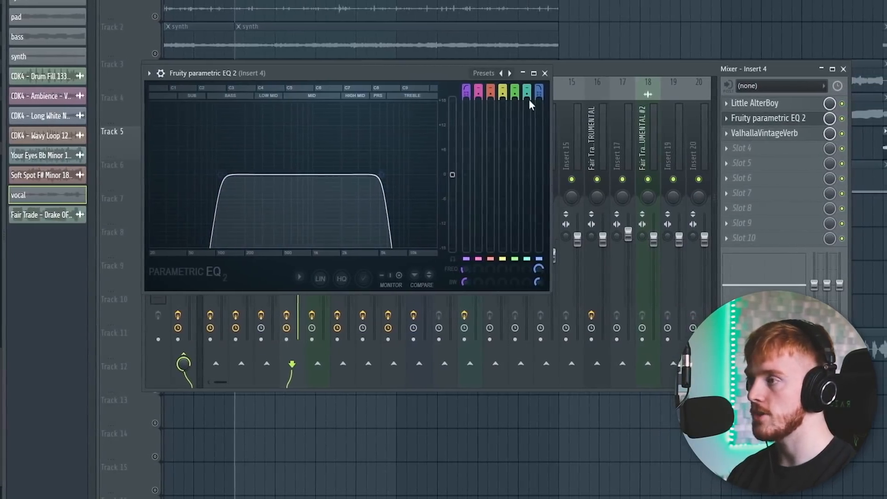
{"action": "left_click", "coordinate": [542, 73]}
{"action": "left_click", "coordinate": [761, 133]}
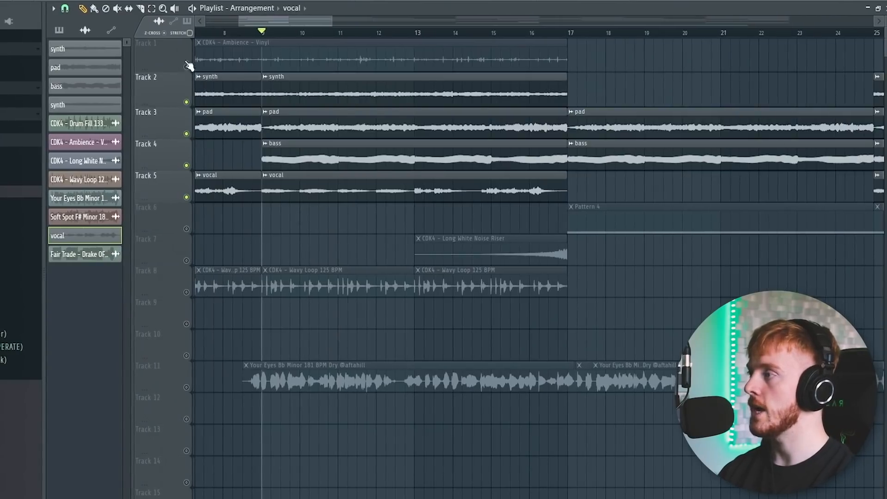
Unmute the vinyl ambience on Track 1 and the Wavy Loop on Track 8, and audition the arrangement from bar 9.
{"action": "mouse_move", "coordinate": [283, 21]}
{"action": "left_mouse_down"}
{"action": "mouse_move", "coordinate": [196, 37]}
{"action": "mouse_move", "coordinate": [287, 34]}
{"action": "left_mouse_up"}
{"action": "left_click_drag", "start_coordinate": [281, 37], "coordinate": [277, 38]}
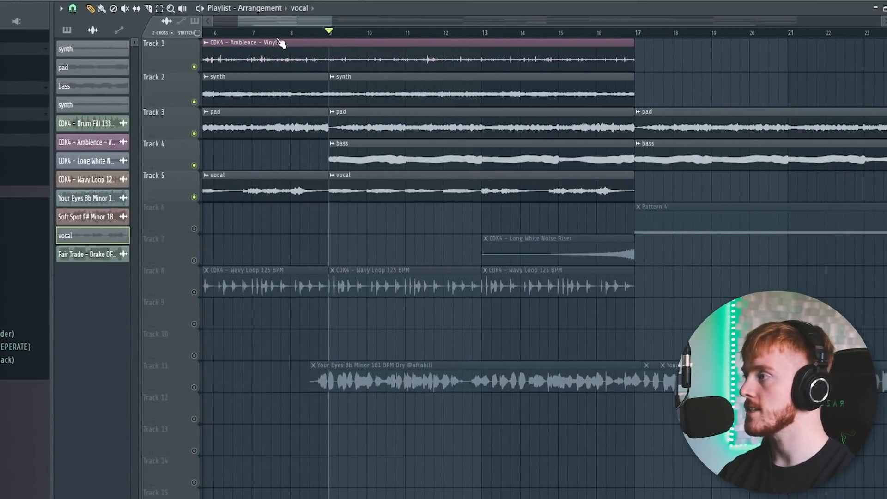
{"action": "left_click", "coordinate": [193, 292]}
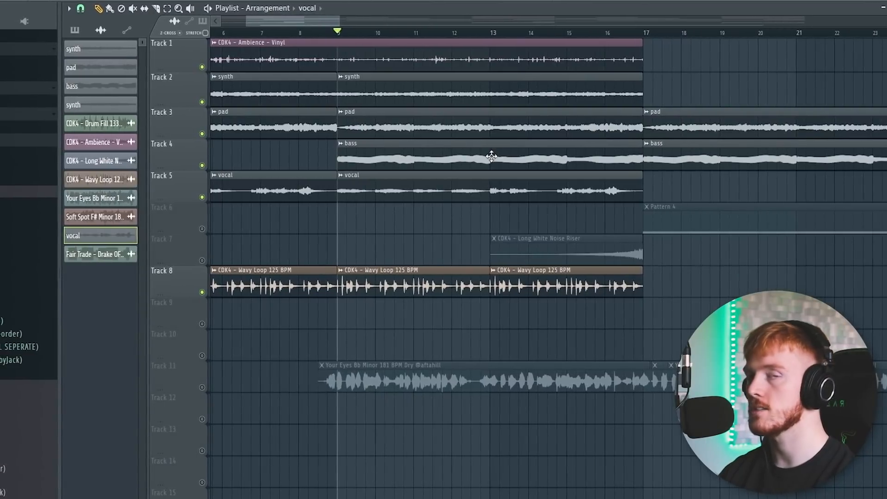
{"action": "key", "text": "space"}
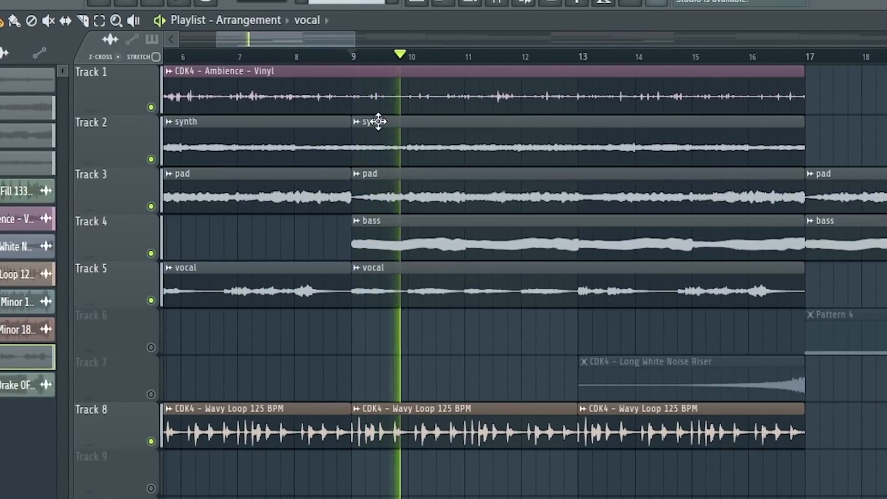
{"action": "left_click_drag", "start_coordinate": [327, 37], "coordinate": [335, 37]}
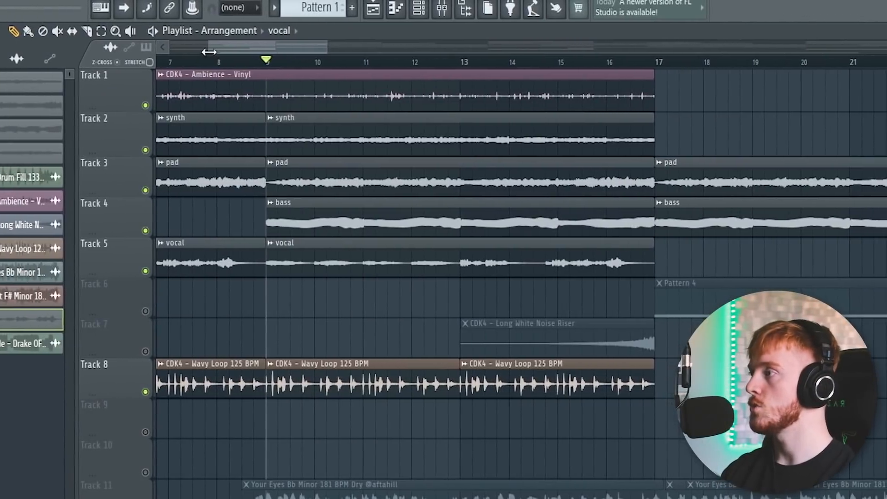
Review the intro layers from bar 1 in the playlist and check Pattern 1 in the channel rack.
{"action": "left_click_drag", "start_coordinate": [209, 51], "coordinate": [171, 51]}
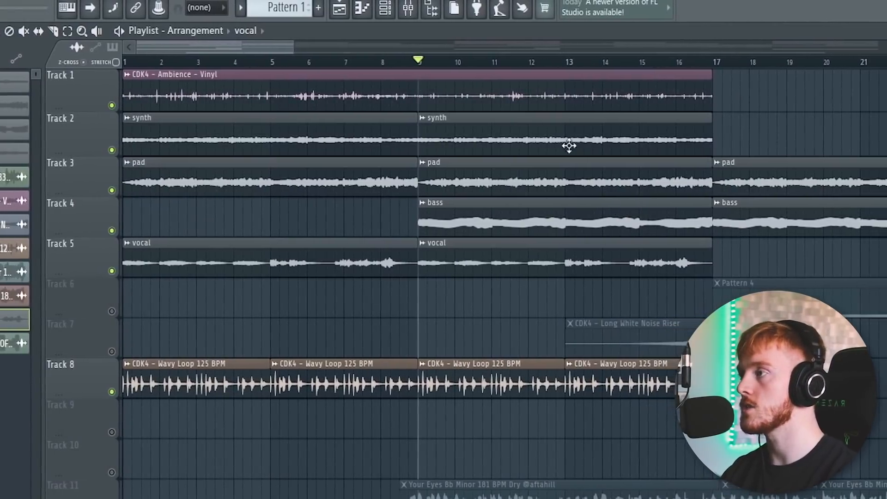
{"action": "left_click", "coordinate": [388, 9]}
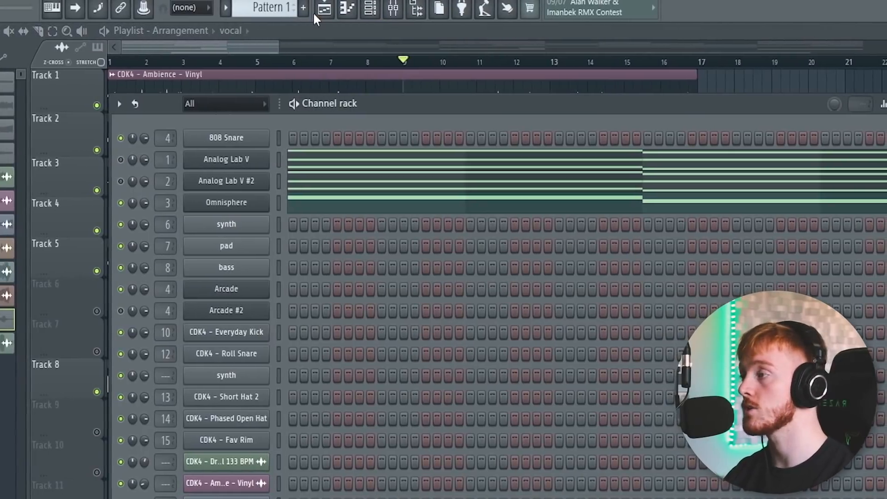
{"action": "left_click", "coordinate": [329, 9]}
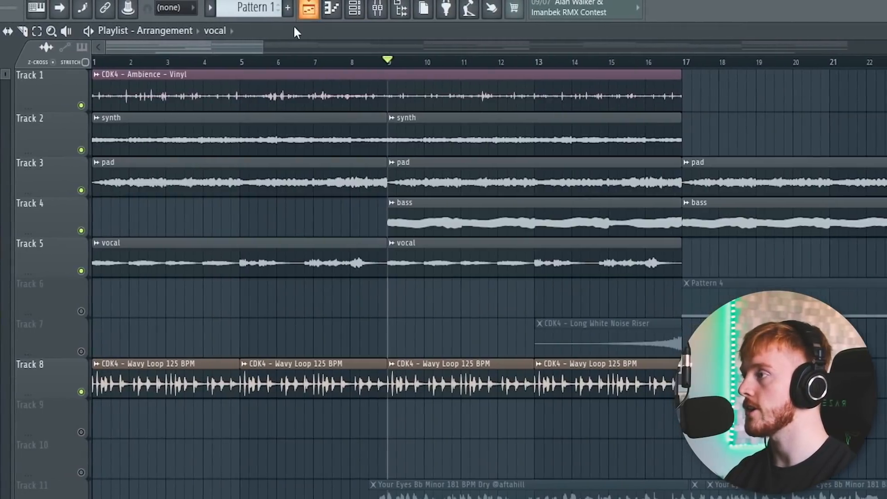
{"action": "left_click", "coordinate": [359, 8]}
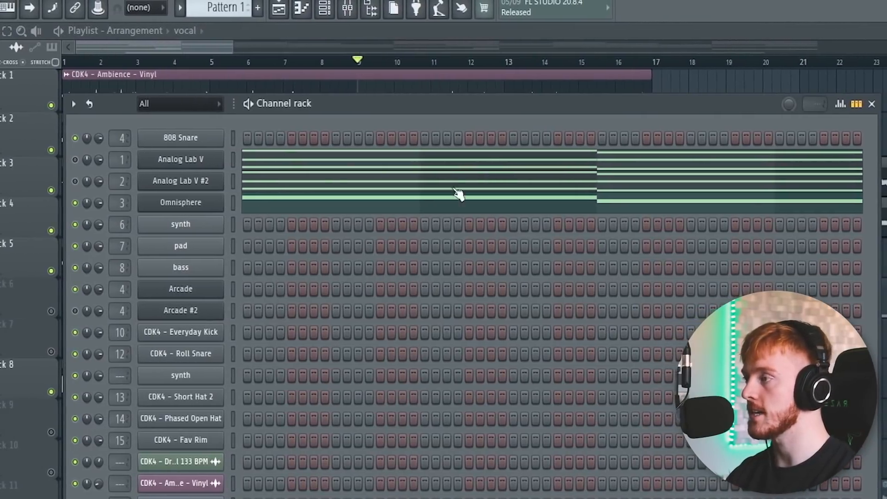
{"action": "key", "text": "F6"}
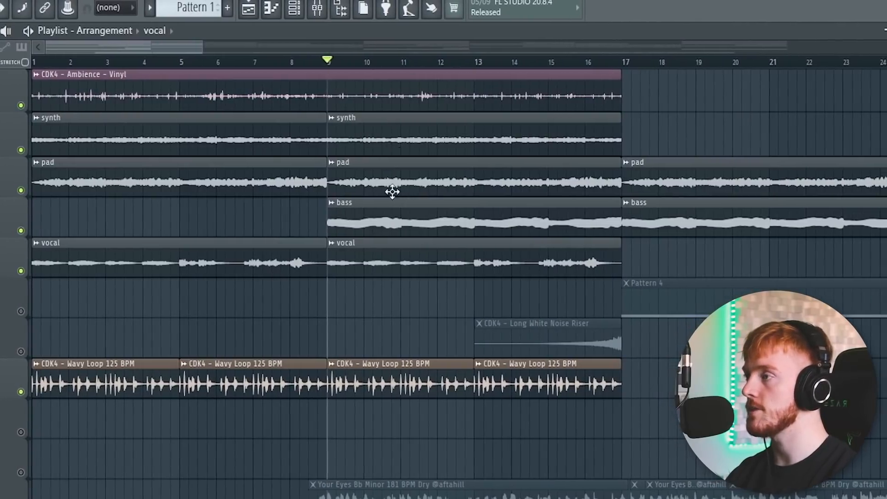
Examine how the synth, pad, bass and vocal clips are arranged across the playlist from bar 17 onward.
{"action": "left_click_drag", "start_coordinate": [161, 45], "coordinate": [106, 45]}
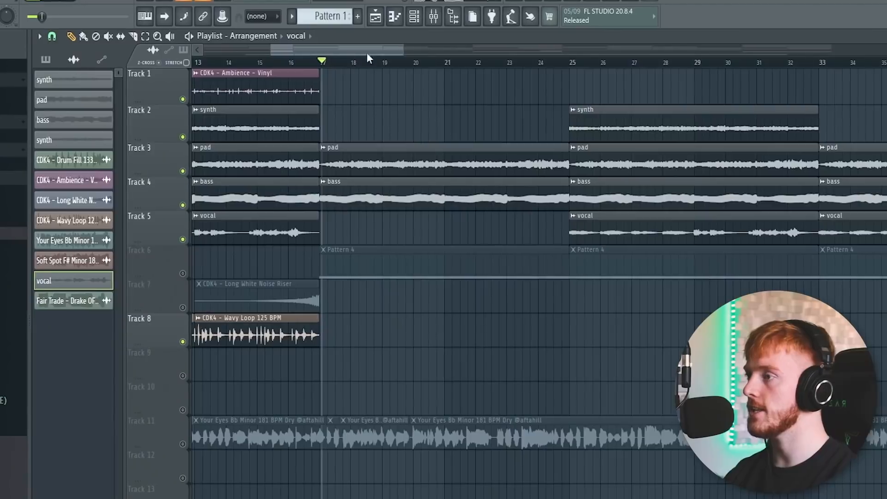
{"action": "scroll", "coordinate": [411, 171], "scroll_direction": "down", "scroll_amount": 1}
{"action": "scroll", "coordinate": [329, 130], "scroll_direction": "up", "scroll_amount": 3}
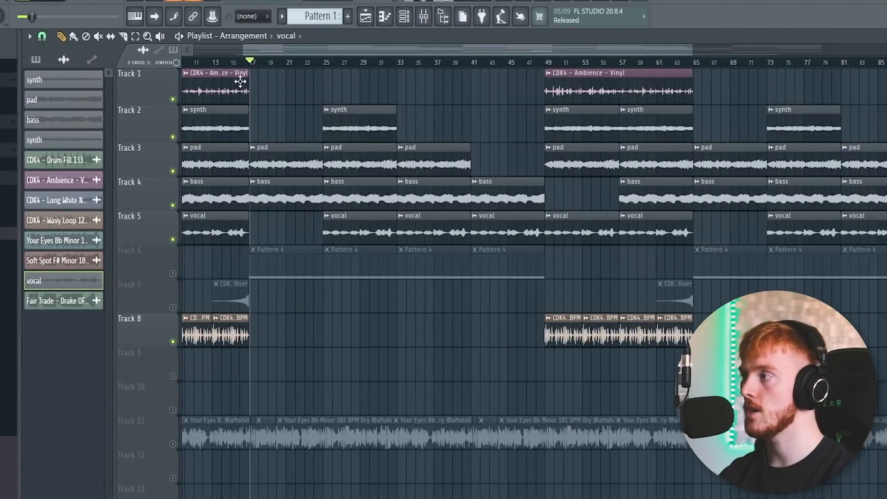
{"action": "scroll", "coordinate": [245, 82], "scroll_direction": "left", "scroll_amount": 2}
{"action": "left_click_drag", "start_coordinate": [268, 267], "coordinate": [243, 178]}
{"action": "left_click", "coordinate": [372, 97], "text": "ctrl"}
{"action": "left_click_drag", "start_coordinate": [368, 90], "coordinate": [569, 224]}
{"action": "left_click", "coordinate": [557, 155], "text": "ctrl"}
{"action": "scroll", "coordinate": [472, 179], "scroll_direction": "up", "scroll_amount": 3}
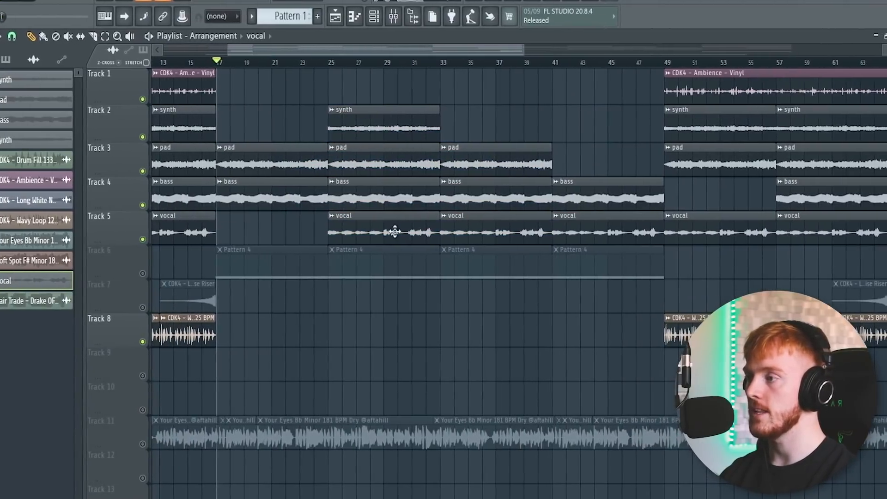
{"action": "scroll", "coordinate": [516, 237], "scroll_direction": "down", "scroll_amount": 4}
{"action": "scroll", "coordinate": [265, 242], "scroll_direction": "up", "scroll_amount": 6}
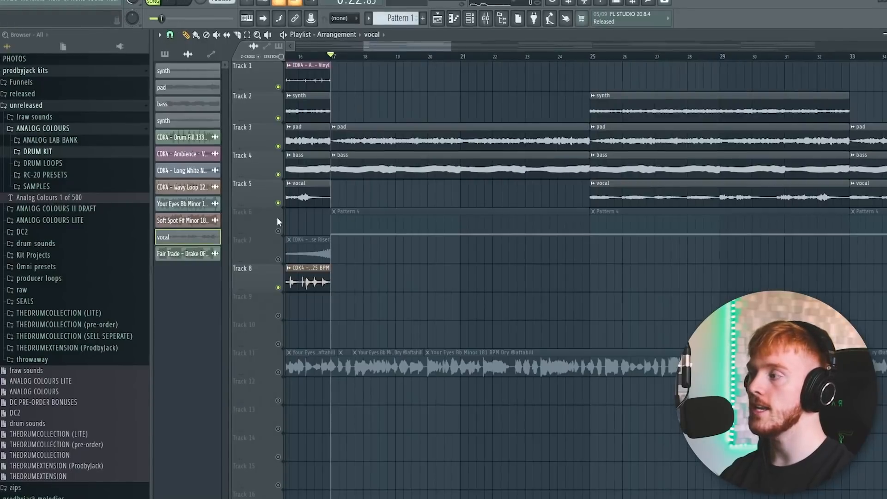
Unmute the Pattern 4 drums on Track 6 and inspect the Everyday Kick's sampler settings and piano roll notes.
{"action": "left_click", "coordinate": [128, 274]}
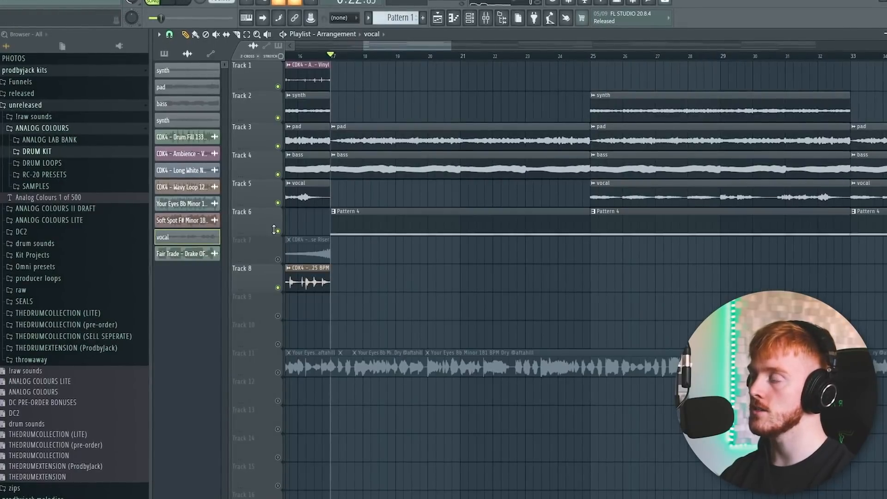
{"action": "double_click", "coordinate": [250, 266]}
{"action": "key", "text": "F6"}
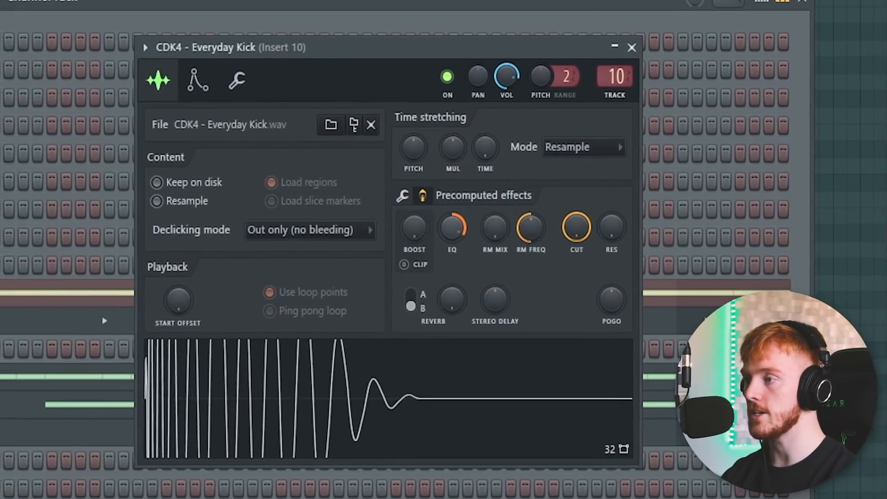
{"action": "left_click_drag", "start_coordinate": [454, 229], "coordinate": [435, 245]}
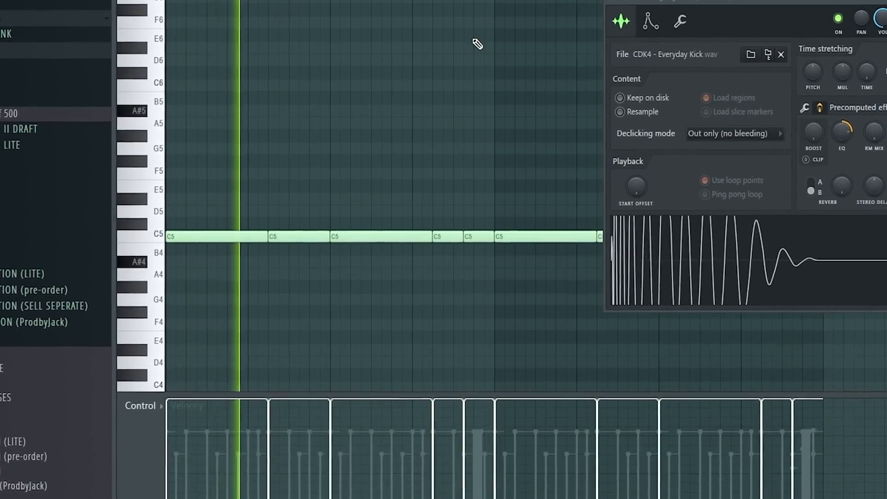
{"action": "key", "text": "Escape"}
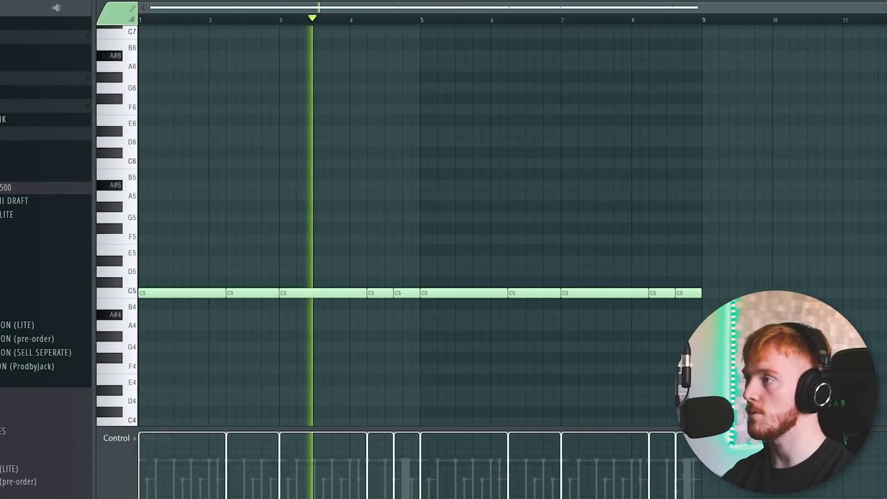
Stop playback, inspect the TR5 Classic Clipper on the mixer's Master track, and close the plugin and mixer.
{"action": "key", "text": "space"}
{"action": "key", "text": "F9"}
{"action": "left_click", "coordinate": [254, 209]}
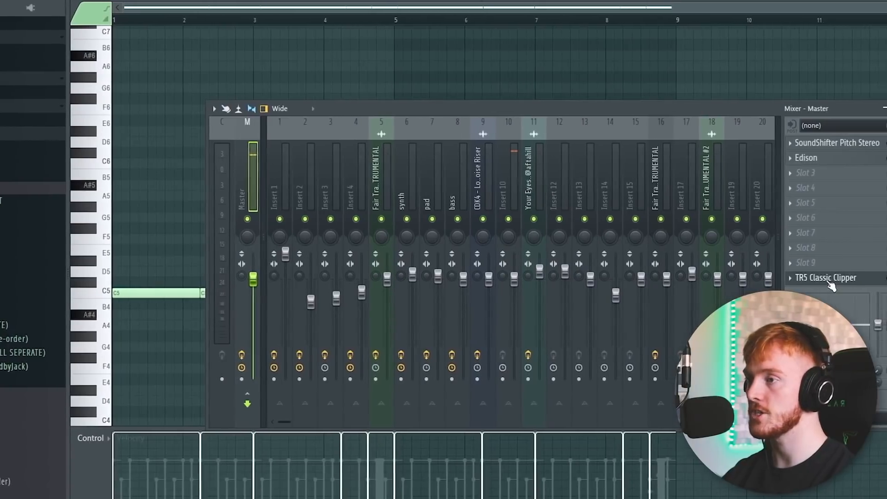
{"action": "left_click", "coordinate": [827, 279]}
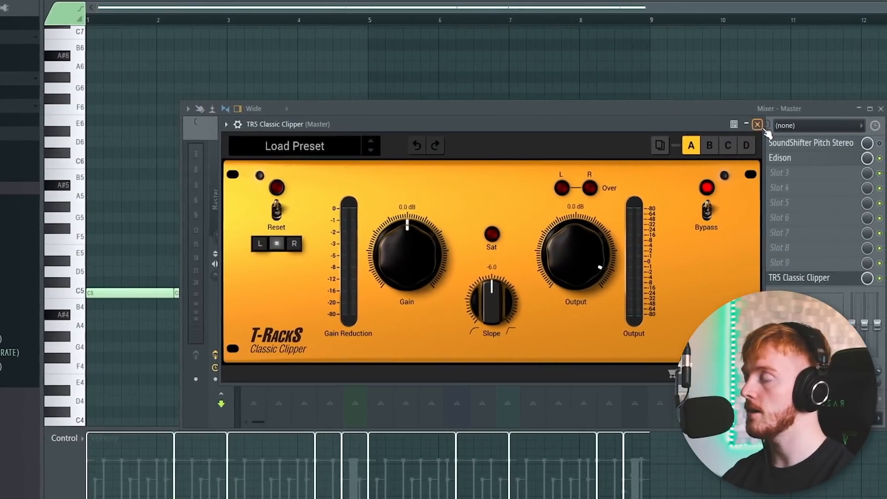
{"action": "left_click", "coordinate": [757, 124]}
{"action": "key", "text": "F9"}
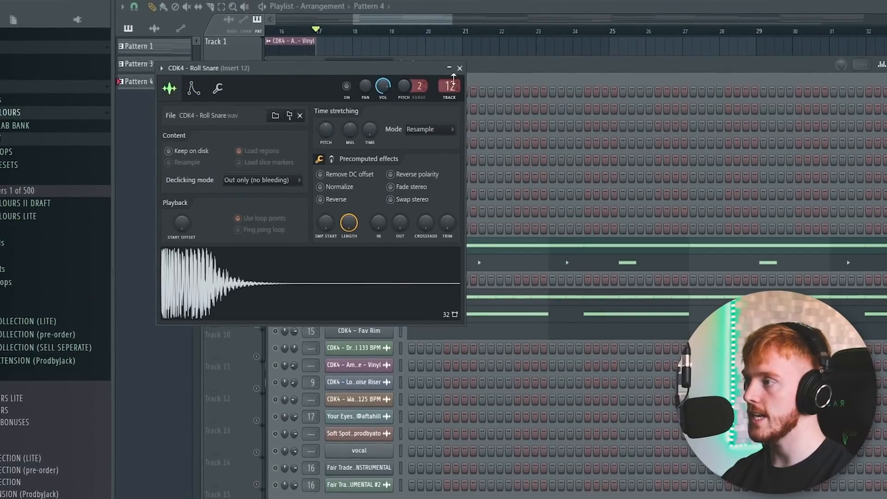
Examine the placement of the Roll Snare notes and the Everyday Kick notes in the piano roll.
{"action": "left_click", "coordinate": [600, 17]}
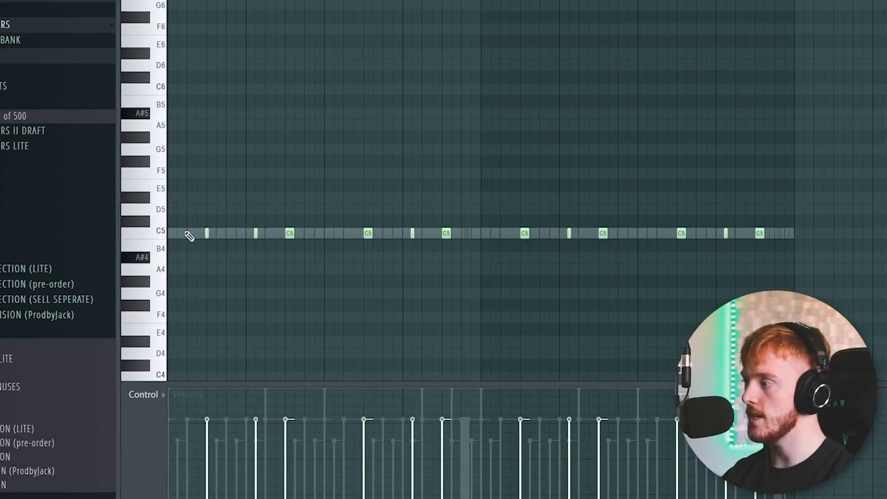
{"action": "left_click_drag", "start_coordinate": [200, 205], "coordinate": [191, 252]}
{"action": "left_click_drag", "start_coordinate": [290, 216], "coordinate": [267, 259]}
{"action": "left_click_drag", "start_coordinate": [380, 218], "coordinate": [344, 259]}
{"action": "left_click_drag", "start_coordinate": [236, 219], "coordinate": [197, 273]}
{"action": "scroll", "coordinate": [195, 273], "scroll_direction": "up", "scroll_amount": 2}
{"action": "scroll", "coordinate": [191, 274], "scroll_direction": "down", "scroll_amount": 1}
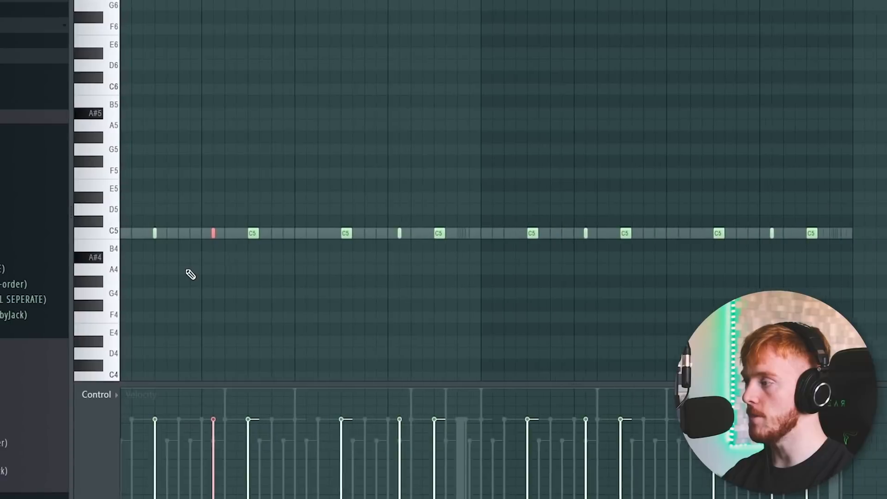
{"action": "scroll", "coordinate": [206, 254], "scroll_direction": "up", "scroll_amount": 3}
{"action": "scroll", "coordinate": [234, 257], "scroll_direction": "down", "scroll_amount": 3}
{"action": "left_click", "coordinate": [181, 273], "text": "ctrl"}
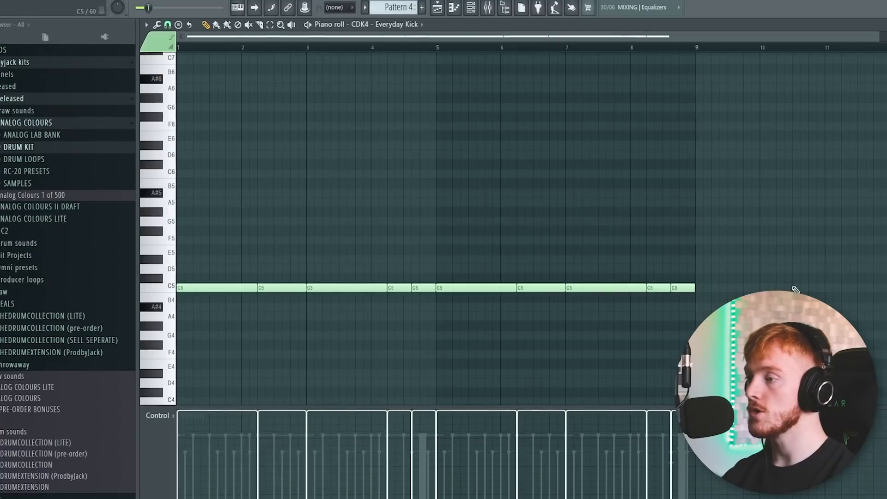
{"action": "left_click_drag", "start_coordinate": [793, 259], "coordinate": [140, 310]}
{"action": "left_click_drag", "start_coordinate": [726, 247], "coordinate": [168, 301]}
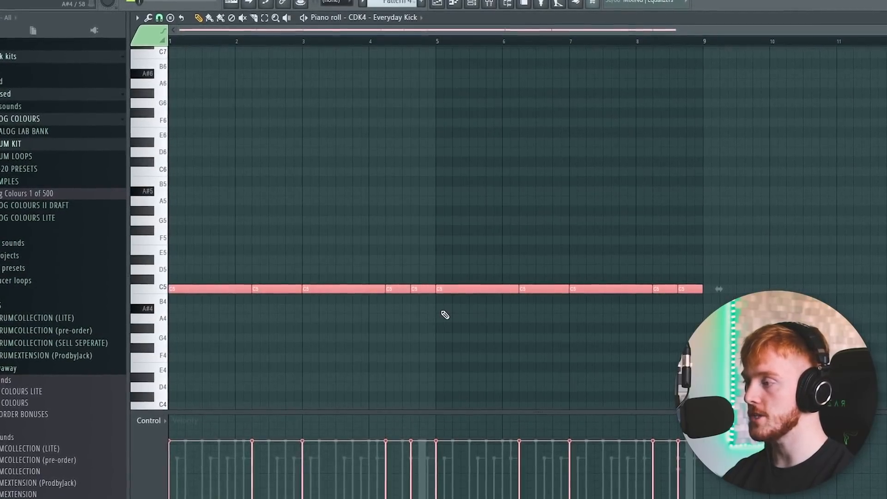
Unmute the Short Hat 2 channel in the channel rack and inspect its sampler and time shift settings.
{"action": "left_click", "coordinate": [471, 3]}
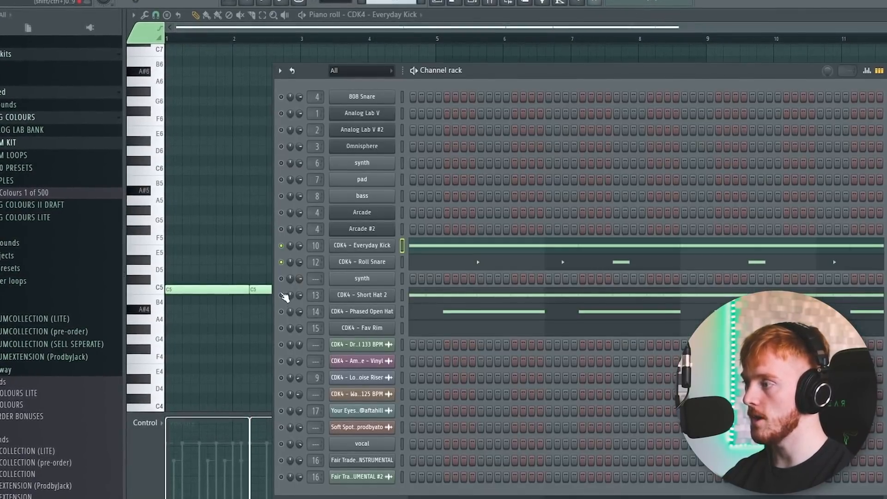
{"action": "left_click", "coordinate": [282, 294]}
{"action": "left_click", "coordinate": [362, 295]}
{"action": "left_click_drag", "start_coordinate": [73, 72], "coordinate": [461, 109]}
{"action": "left_click", "coordinate": [382, 106]}
{"action": "left_click", "coordinate": [430, 107]}
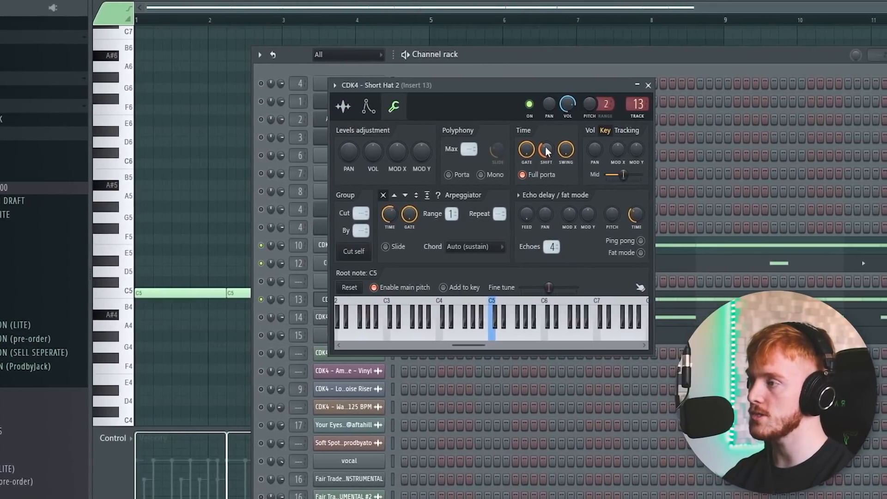
{"action": "left_click", "coordinate": [349, 107]}
{"action": "left_click", "coordinate": [629, 86]}
Show the Short Hat 2 notes in the piano roll and audition the drum pattern.
{"action": "right_click", "coordinate": [345, 298]}
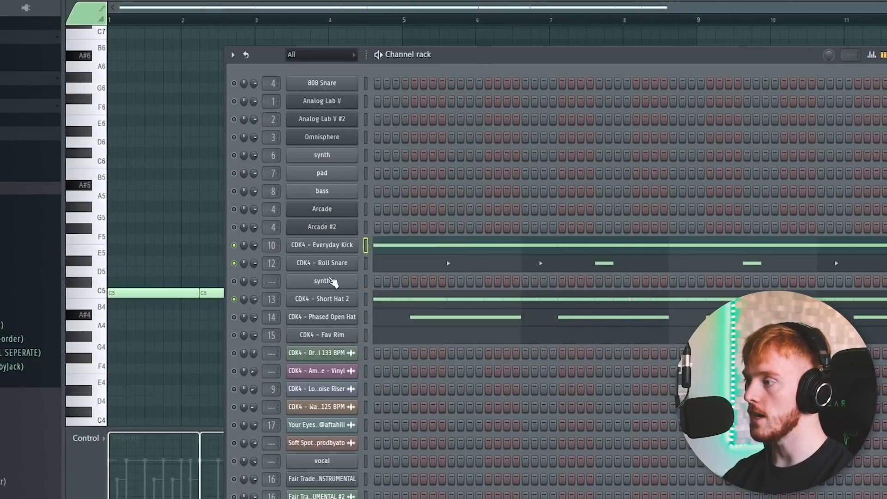
{"action": "left_click", "coordinate": [375, 298]}
{"action": "scroll", "coordinate": [272, 250], "scroll_direction": "down", "scroll_amount": 3}
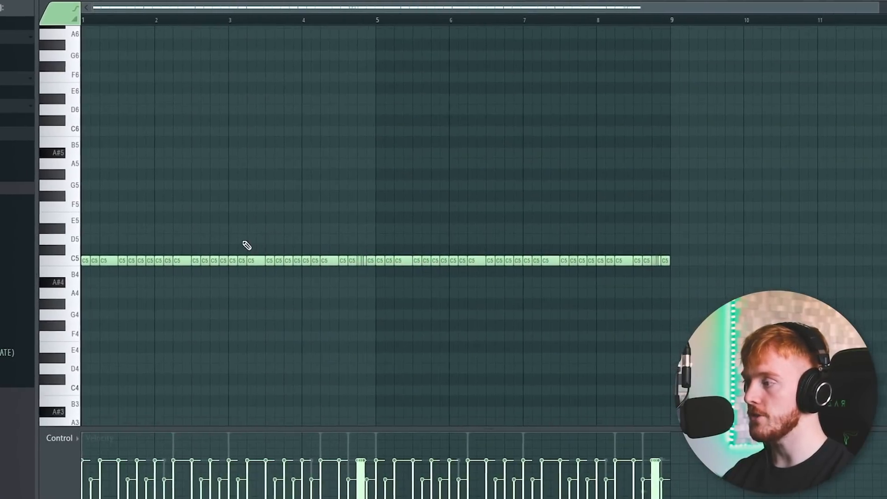
{"action": "scroll", "coordinate": [151, 43], "scroll_direction": "up", "scroll_amount": 2}
{"action": "scroll", "coordinate": [127, 42], "scroll_direction": "down", "scroll_amount": 2}
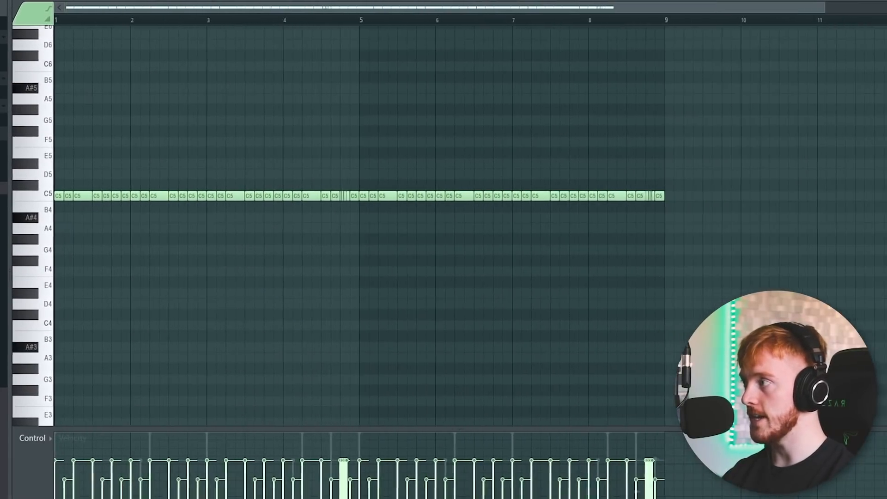
{"action": "key", "text": "space"}
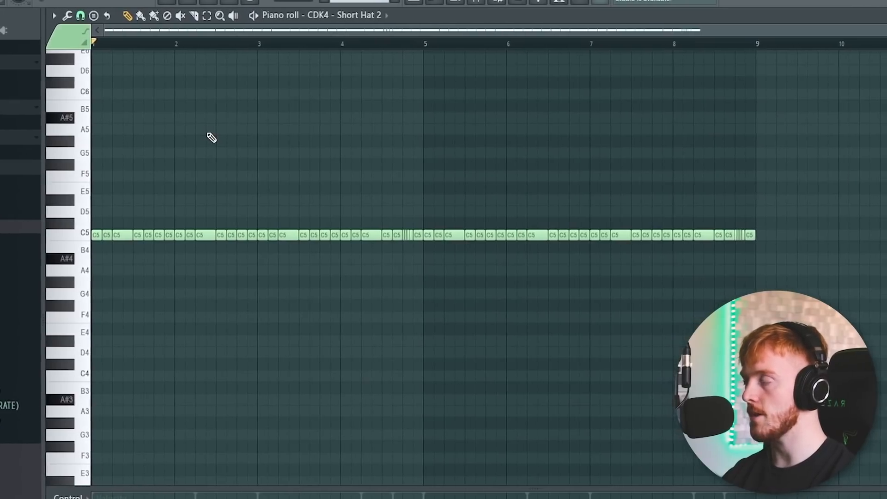
Inspect the Short Hat 2 roll just before bar 5 and the hat notes around bars 3 and 4 up close.
{"action": "scroll", "coordinate": [140, 217], "scroll_direction": "up", "scroll_amount": 2}
{"action": "scroll", "coordinate": [139, 259], "scroll_direction": "down", "scroll_amount": 2}
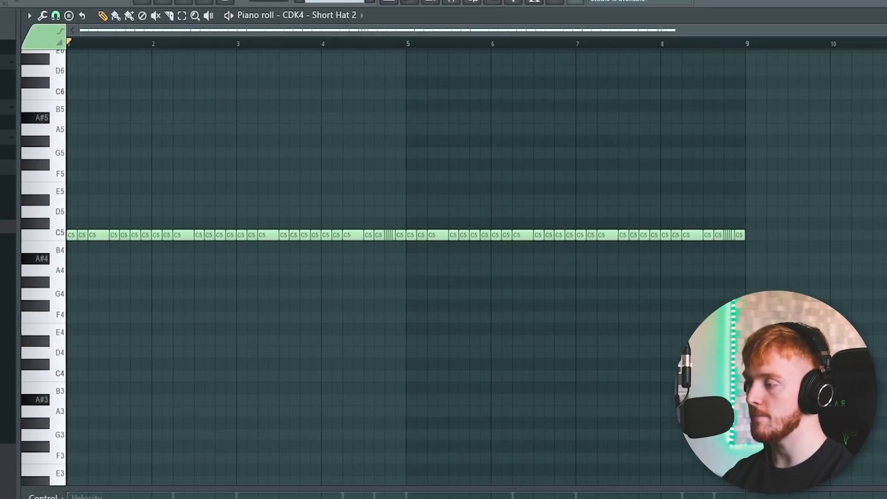
{"action": "scroll", "coordinate": [383, 225], "scroll_direction": "up", "scroll_amount": 4}
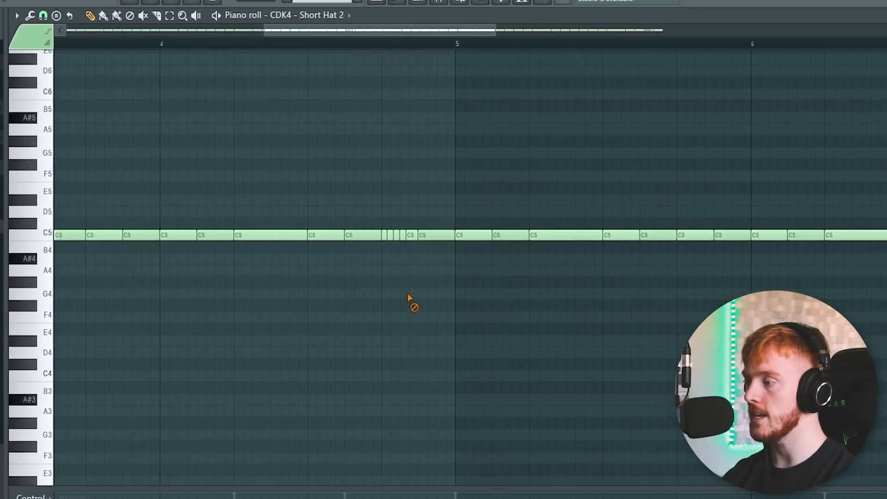
{"action": "scroll", "coordinate": [409, 296], "scroll_direction": "down", "scroll_amount": 4}
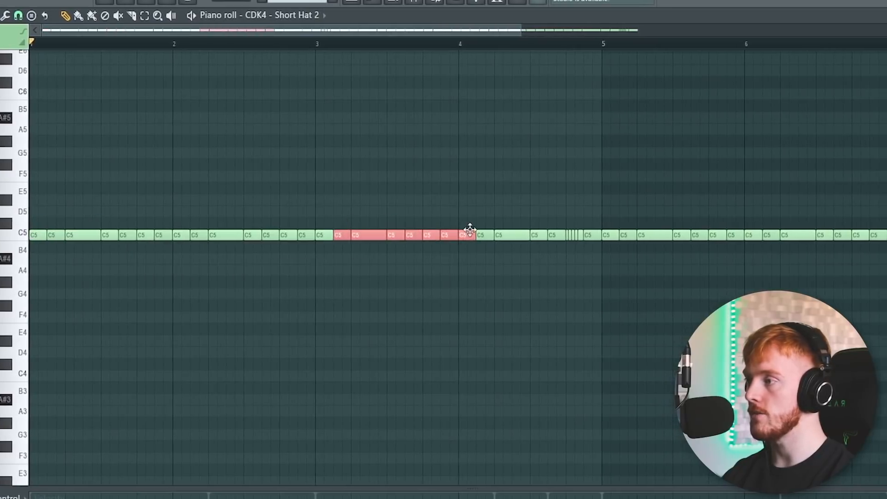
{"action": "left_click", "coordinate": [430, 305], "text": "ctrl"}
Play back the Phased Open Hat notes in the piano roll.
{"action": "scroll", "coordinate": [431, 305], "scroll_direction": "down", "scroll_amount": 2}
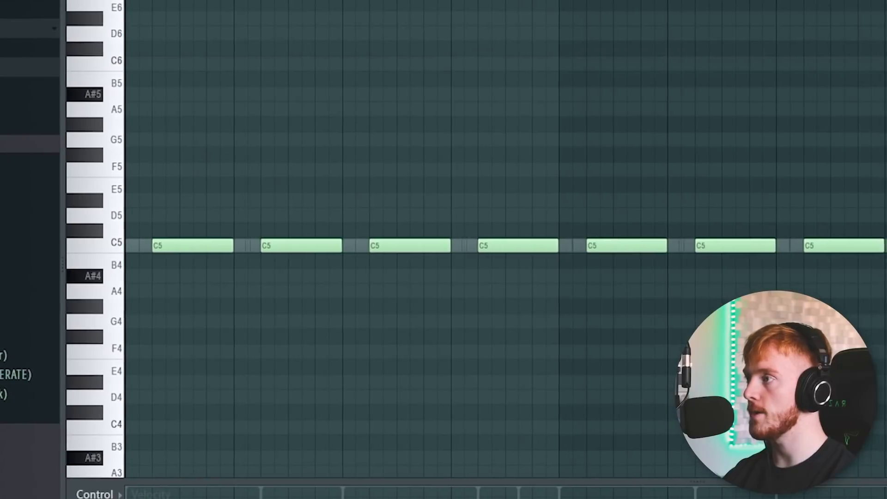
{"action": "key", "text": "space"}
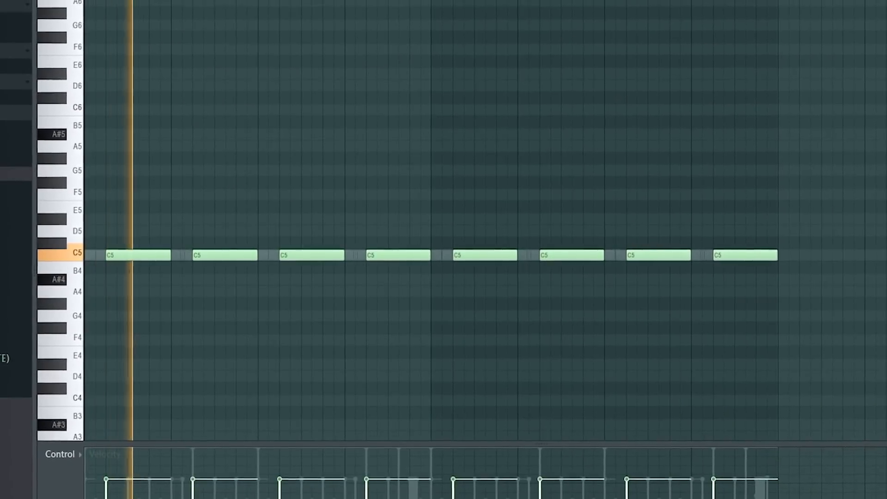
Open the Fav Rim channel's sampler settings and its piano roll, and play back the rim notes.
{"action": "key", "text": "F6"}
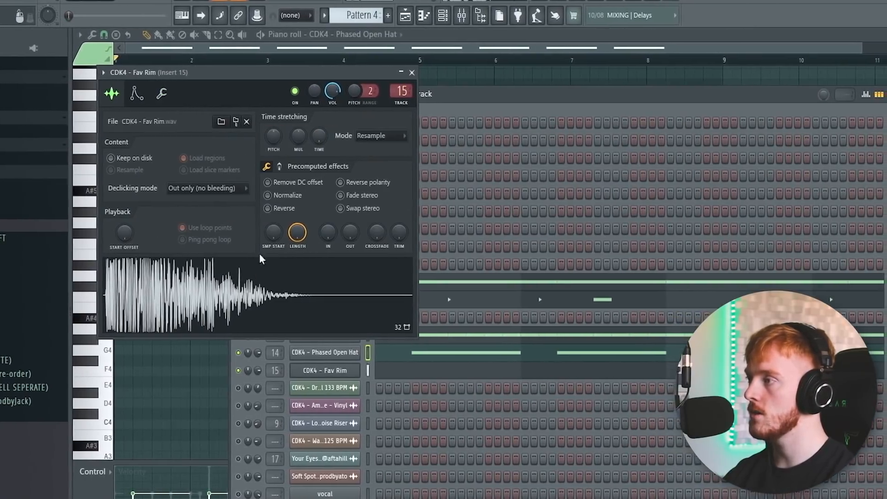
{"action": "left_click", "coordinate": [341, 375]}
{"action": "right_click", "coordinate": [325, 373]}
{"action": "left_click", "coordinate": [371, 373]}
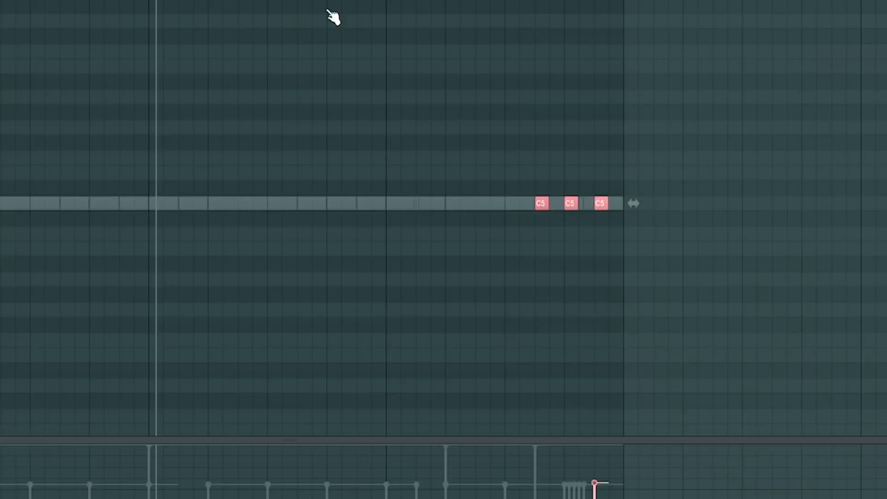
{"action": "key", "text": "space"}
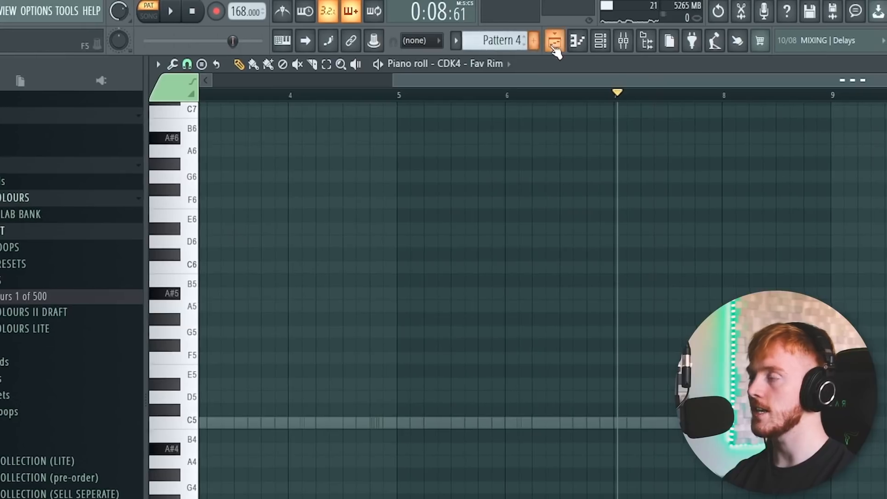
Open the playlist arrangement with the playhead at bar 17 and unmute Track 7 containing the Long White Noise Riser.
{"action": "left_click", "coordinate": [556, 46]}
{"action": "left_click", "coordinate": [399, 95]}
{"action": "scroll", "coordinate": [393, 121], "scroll_direction": "up", "scroll_amount": 1}
{"action": "scroll", "coordinate": [393, 124], "scroll_direction": "down", "scroll_amount": 2}
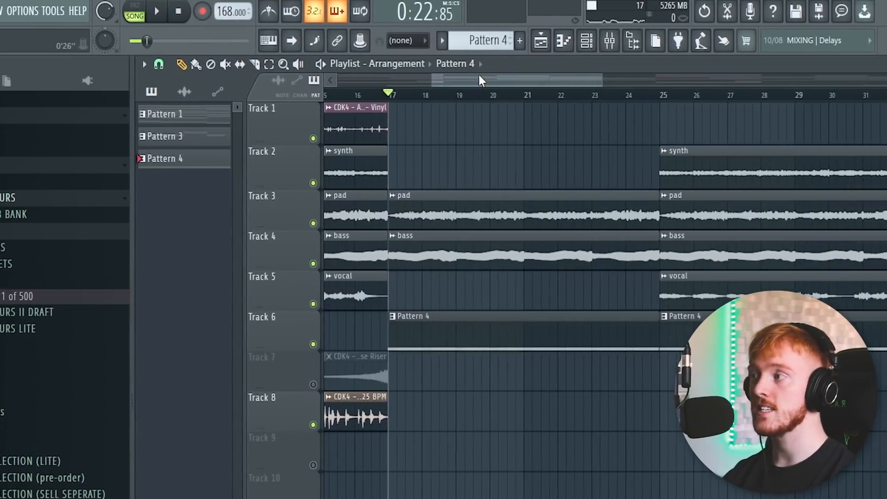
{"action": "left_click_drag", "start_coordinate": [483, 81], "coordinate": [440, 85]}
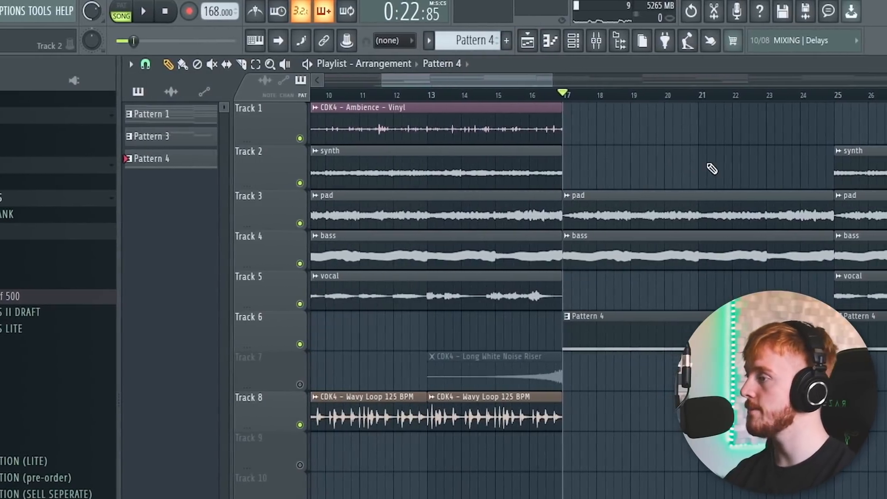
{"action": "scroll", "coordinate": [578, 293], "scroll_direction": "down", "scroll_amount": 2}
{"action": "left_click", "coordinate": [296, 385]}
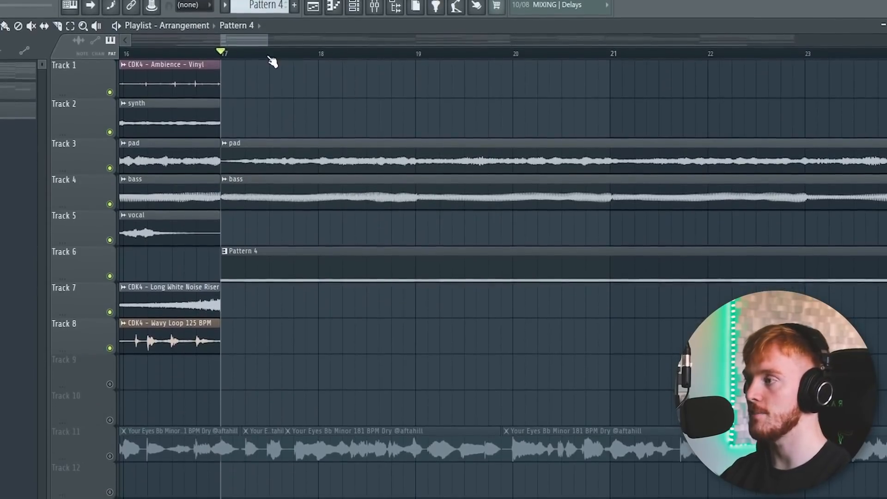
Move the riser, Wavy Loop and dry vocal clips on Tracks 7, 8 and 11 down six tracks.
{"action": "scroll", "coordinate": [269, 57], "scroll_direction": "down", "scroll_amount": 5}
{"action": "mouse_move", "coordinate": [271, 40]}
{"action": "left_mouse_down"}
{"action": "mouse_move", "coordinate": [107, 48]}
{"action": "mouse_move", "coordinate": [259, 41]}
{"action": "left_mouse_up"}
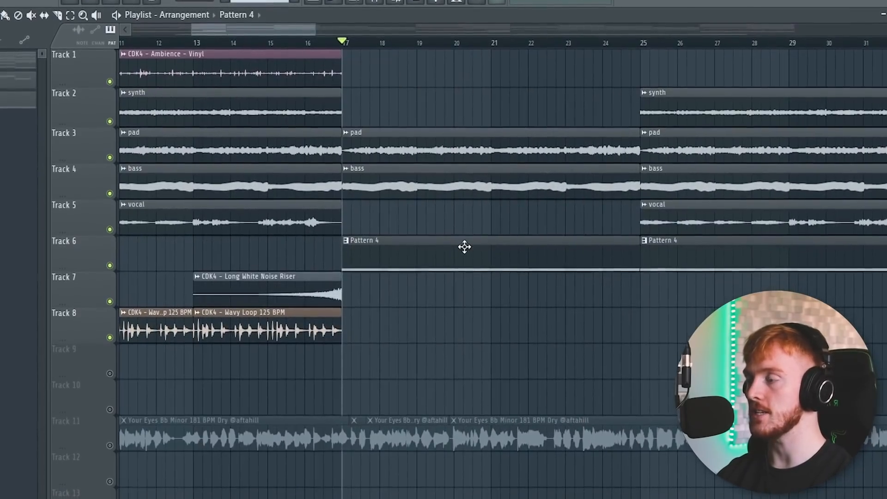
{"action": "scroll", "coordinate": [470, 256], "scroll_direction": "down", "scroll_amount": 5}
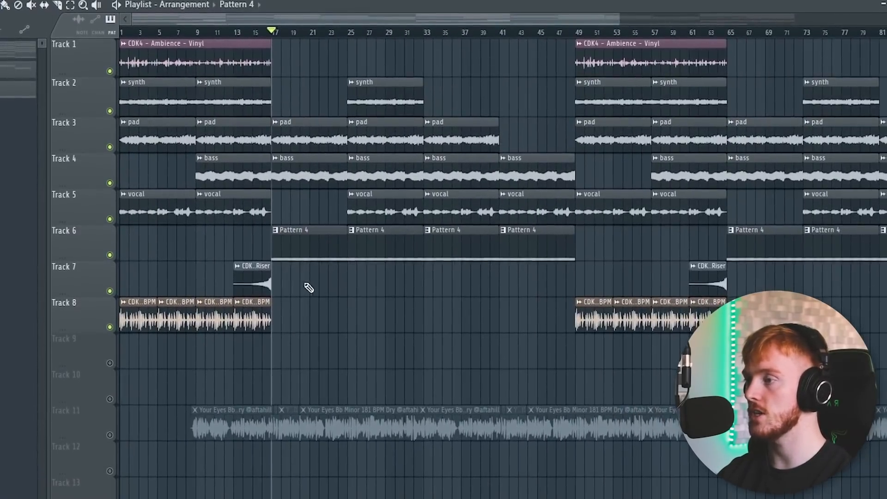
{"action": "scroll", "coordinate": [296, 284], "scroll_direction": "down", "scroll_amount": 2}
{"action": "left_click_drag", "start_coordinate": [130, 268], "coordinate": [827, 446]}
{"action": "left_click_drag", "start_coordinate": [762, 308], "coordinate": [762, 498]}
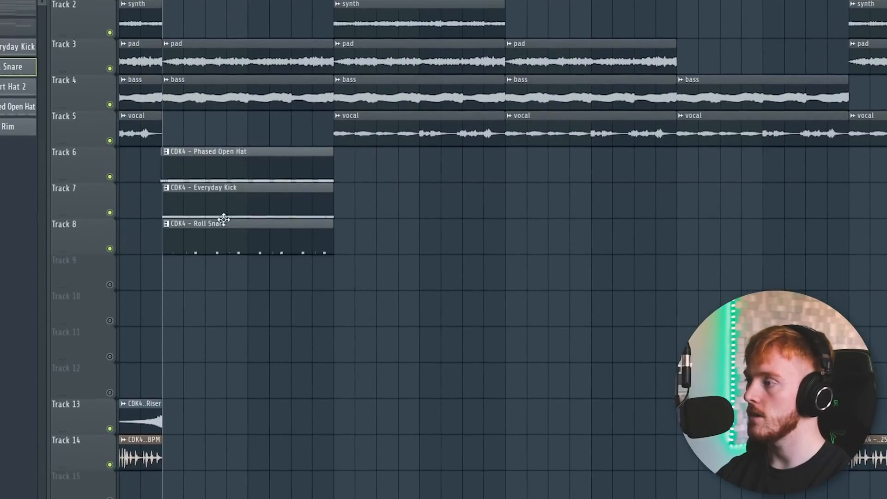
Enable Tracks 9 to 12 and move the split Phased Open Hat clip to Track 10 and Fav Rim to Track 11.
{"action": "left_click_drag", "start_coordinate": [110, 279], "coordinate": [110, 387]}
{"action": "left_click_drag", "start_coordinate": [212, 161], "coordinate": [224, 317]}
{"action": "left_click_drag", "start_coordinate": [228, 157], "coordinate": [231, 340]}
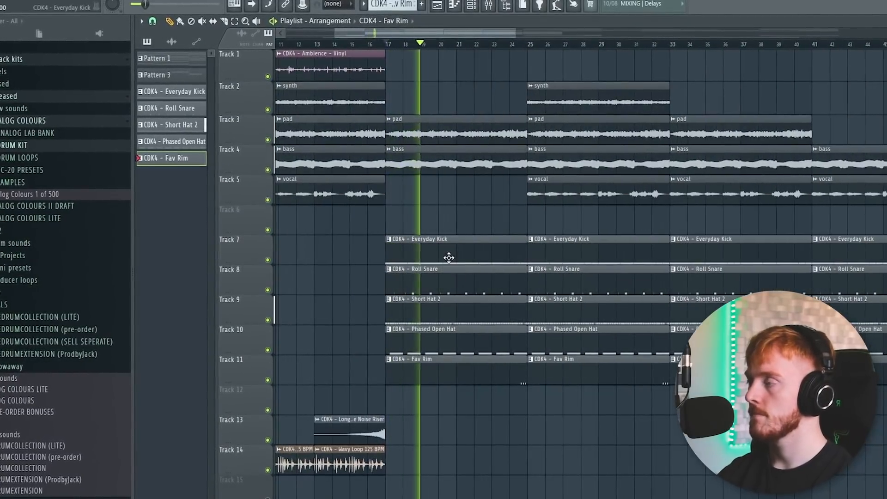
Play back the arrangement from bar 17 and follow how the melody layers and separate drum tracks enter and drop out.
{"action": "scroll", "coordinate": [527, 329], "scroll_direction": "up", "scroll_amount": 3}
{"action": "scroll", "coordinate": [511, 311], "scroll_direction": "down", "scroll_amount": 5}
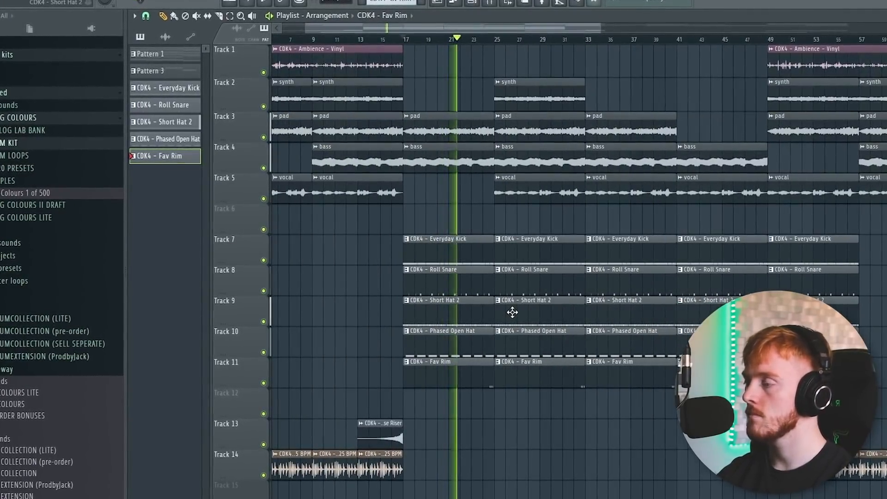
{"action": "scroll", "coordinate": [519, 311], "scroll_direction": "up", "scroll_amount": 2}
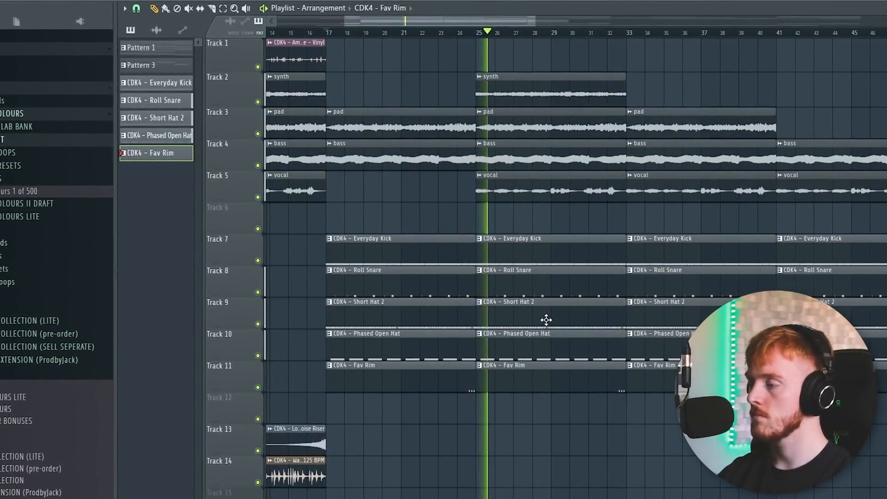
{"action": "scroll", "coordinate": [546, 320], "scroll_direction": "down", "scroll_amount": 4}
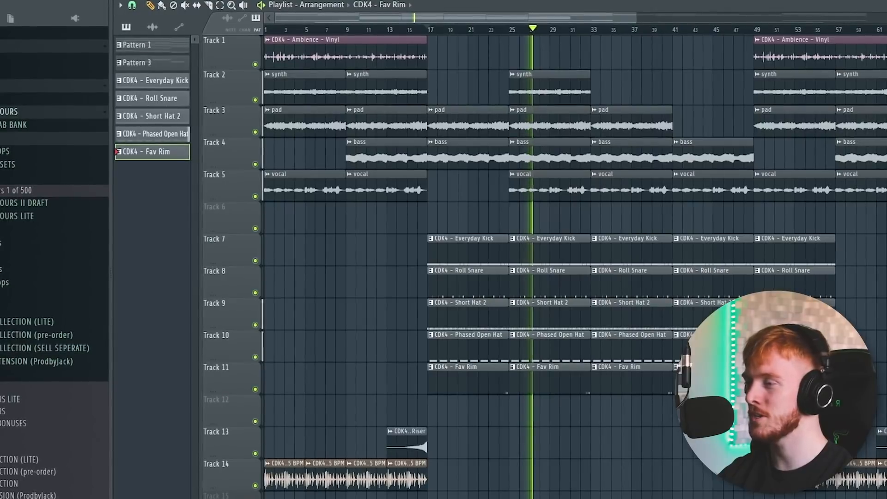
{"action": "scroll", "coordinate": [609, 355], "scroll_direction": "up", "scroll_amount": 4}
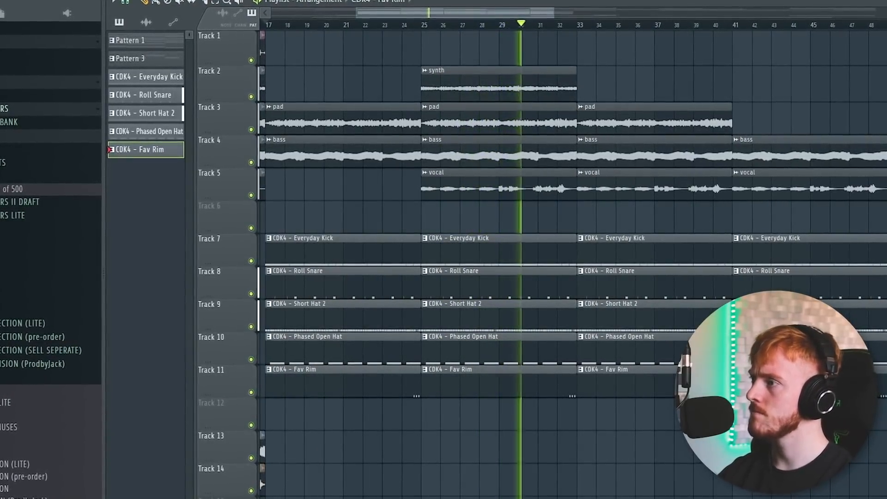
{"action": "left_click_drag", "start_coordinate": [511, 14], "coordinate": [528, 13]}
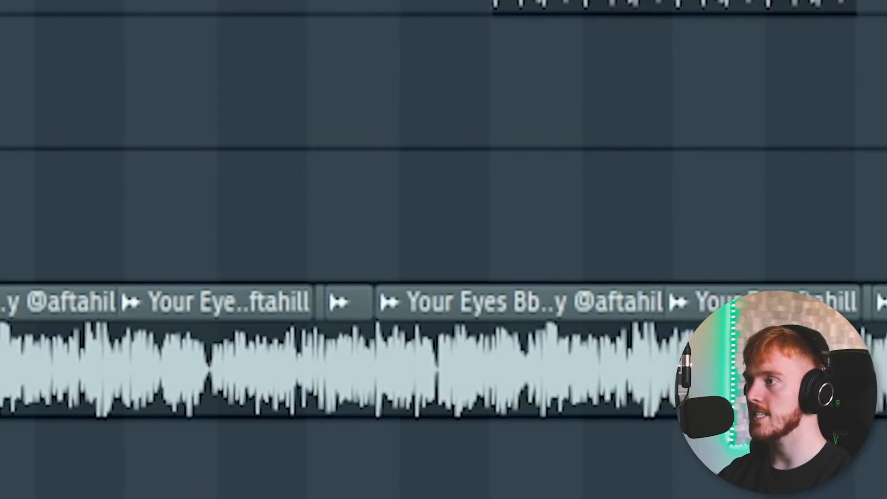
Examine the chopped Your Eyes Bb Minor 181 BPM Dry vocal clips on Track 17 up close.
{"action": "scroll", "coordinate": [444, 249], "scroll_direction": "down", "scroll_amount": 3}
{"action": "scroll", "coordinate": [444, 250], "scroll_direction": "up", "scroll_amount": 2}
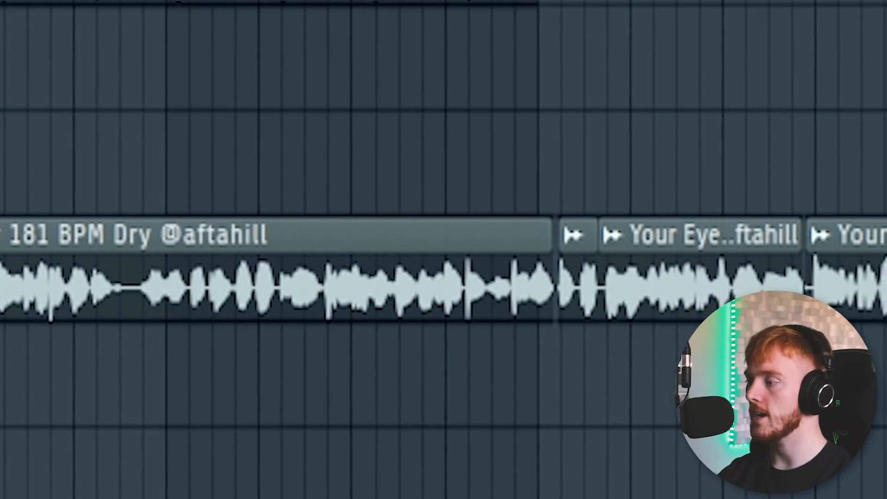
{"action": "scroll", "coordinate": [444, 249], "scroll_direction": "up", "scroll_amount": 3}
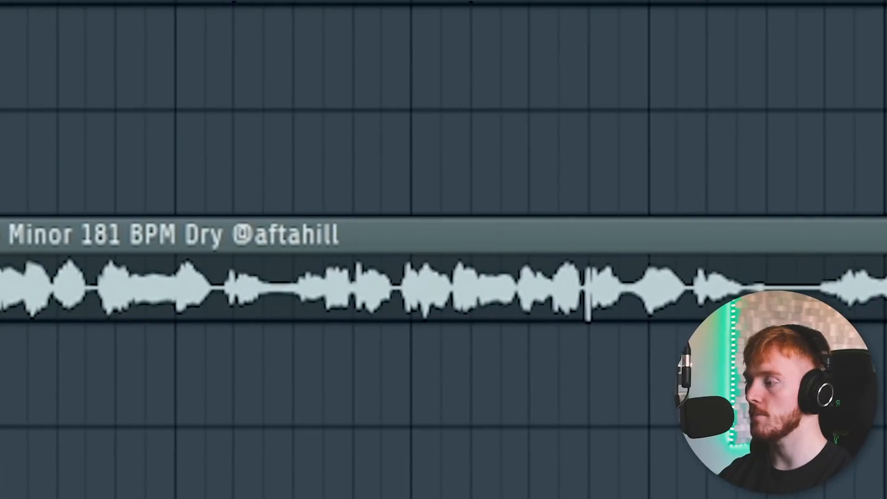
{"action": "scroll", "coordinate": [444, 250], "scroll_direction": "down", "scroll_amount": 1}
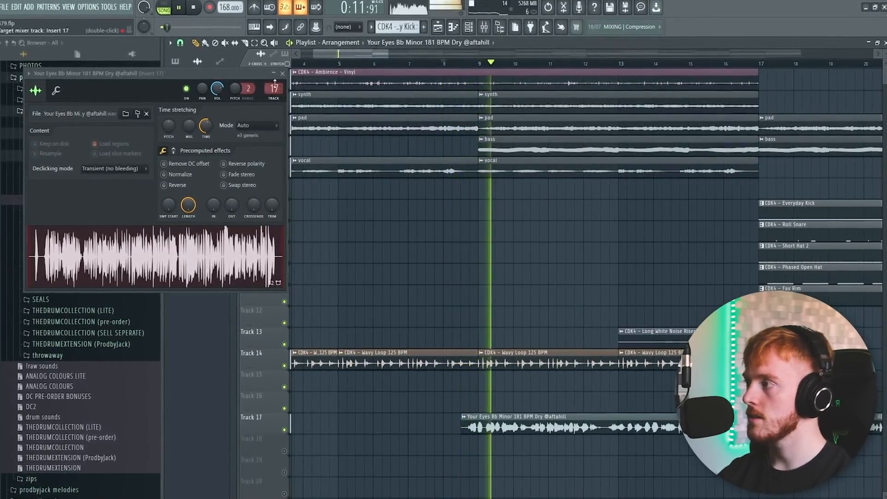
Lower the vocal's Insert 17 fader slightly in the mixer during playback, close its sampler window and recheck the mixer.
{"action": "key", "text": "F9"}
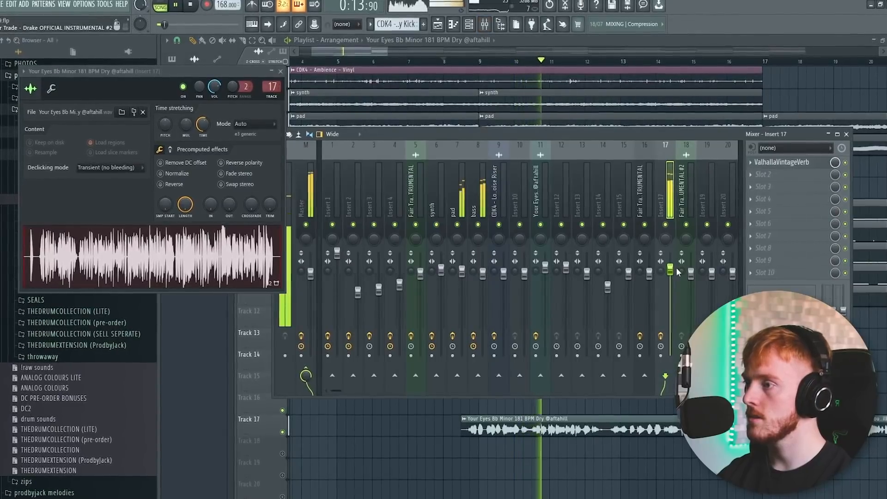
{"action": "left_click_drag", "start_coordinate": [671, 269], "coordinate": [672, 273]}
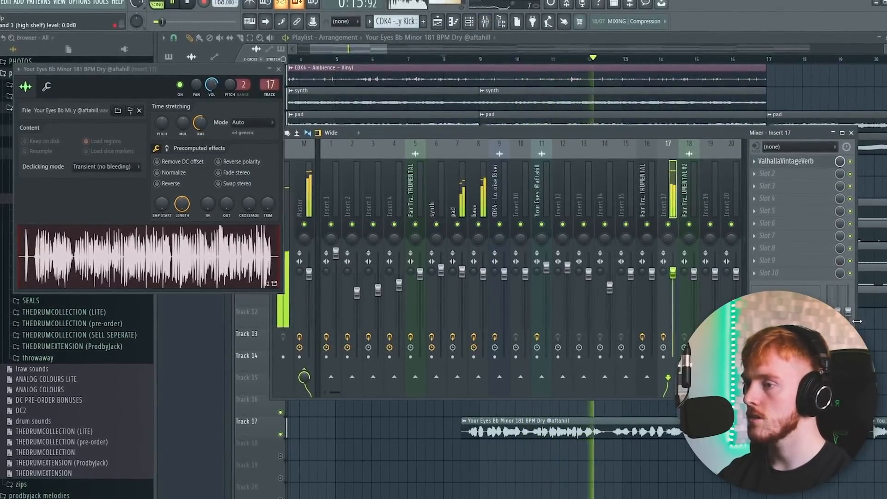
{"action": "key", "text": "F9"}
{"action": "left_click", "coordinate": [278, 69]}
{"action": "scroll", "coordinate": [426, 266], "scroll_direction": "down", "scroll_amount": 3}
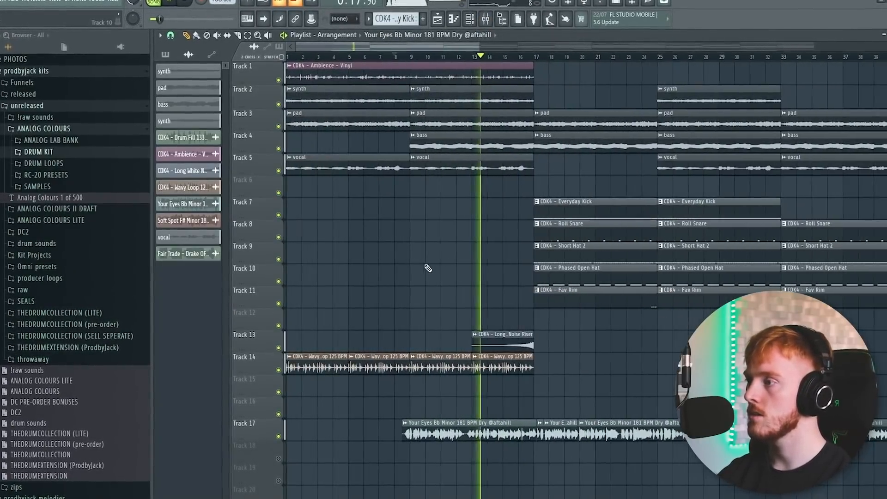
{"action": "key", "text": "F9"}
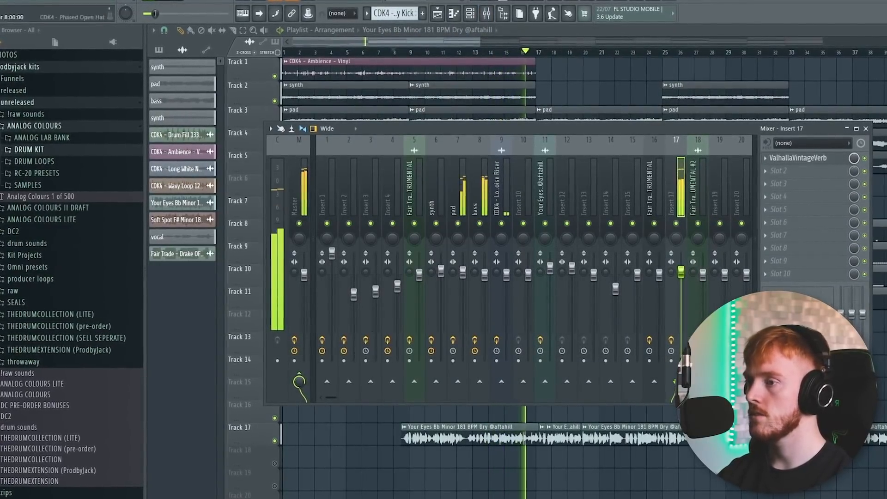
{"action": "key", "text": "F9"}
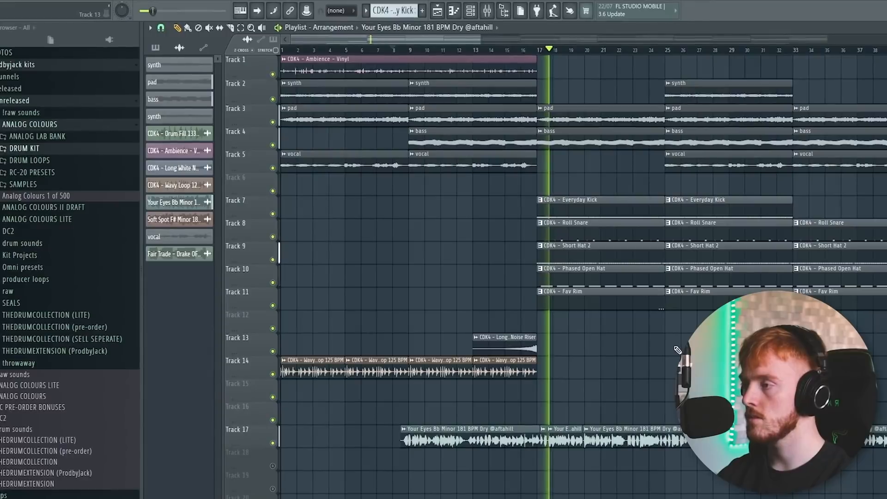
Play the drum section from bar 17 with the vocal and examine how the clips line up across the arrangement.
{"action": "scroll", "coordinate": [582, 402], "scroll_direction": "up", "scroll_amount": 6}
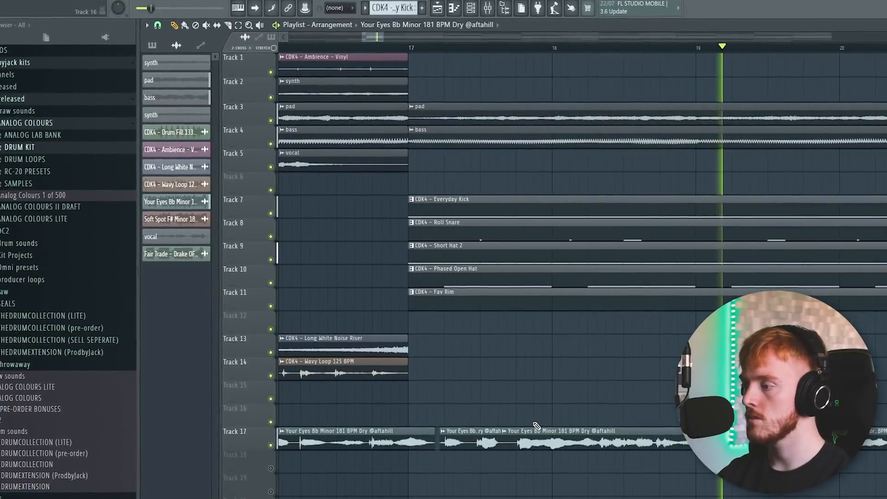
{"action": "scroll", "coordinate": [537, 425], "scroll_direction": "down", "scroll_amount": 5}
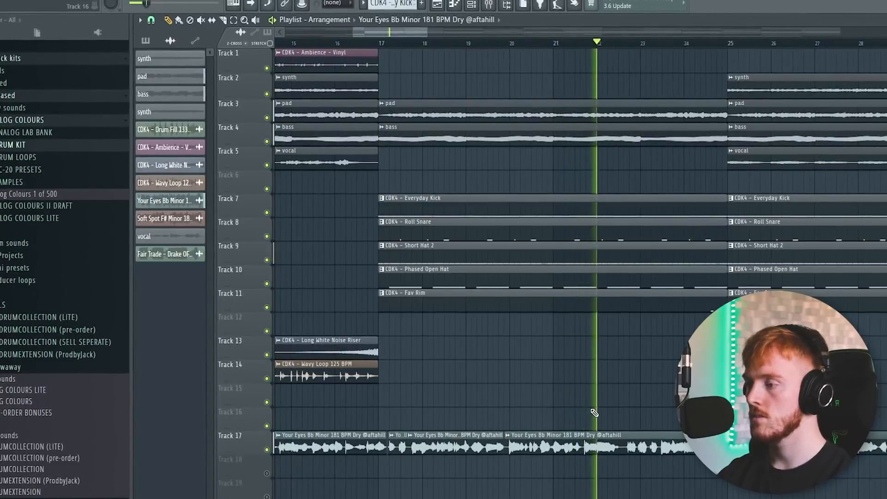
{"action": "scroll", "coordinate": [537, 425], "scroll_direction": "down", "scroll_amount": 6}
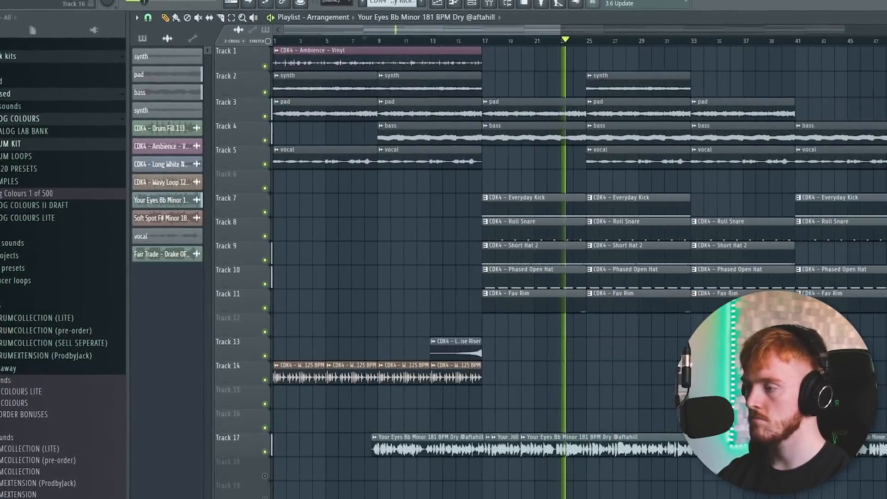
{"action": "scroll", "coordinate": [536, 425], "scroll_direction": "down", "scroll_amount": 2}
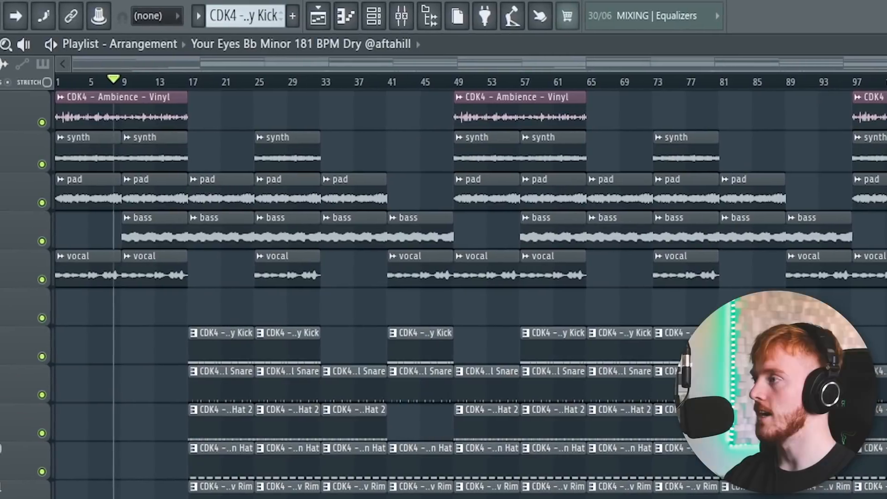
Examine the intro of the arrangement around bar 9, leading up to the drums at bar 17.
{"action": "scroll", "coordinate": [117, 87], "scroll_direction": "up", "scroll_amount": 2}
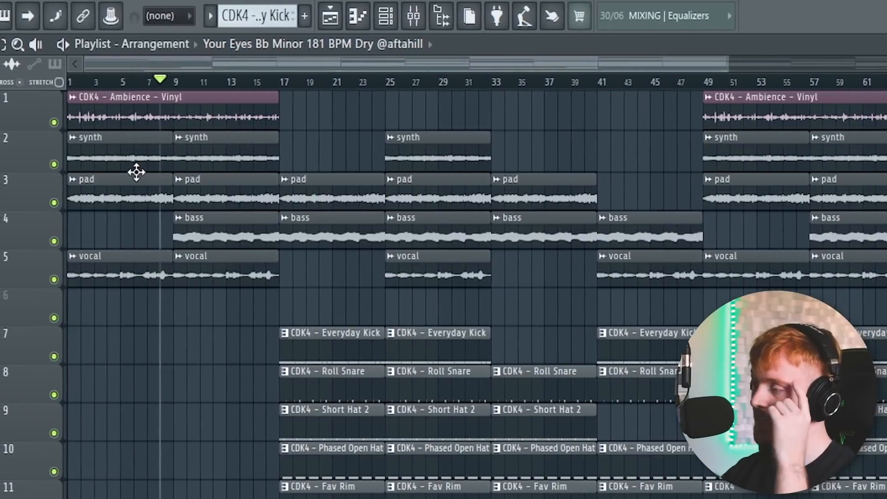
{"action": "scroll", "coordinate": [177, 101], "scroll_direction": "up", "scroll_amount": 2}
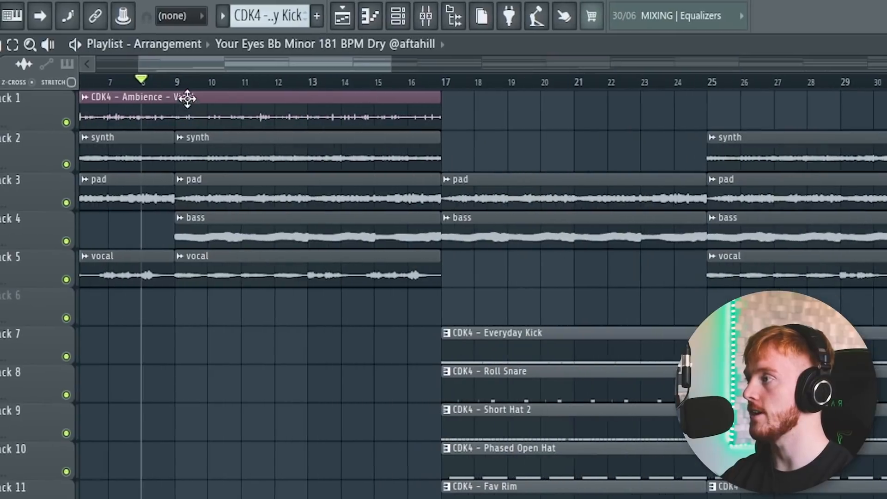
{"action": "scroll", "coordinate": [188, 102], "scroll_direction": "up", "scroll_amount": 2}
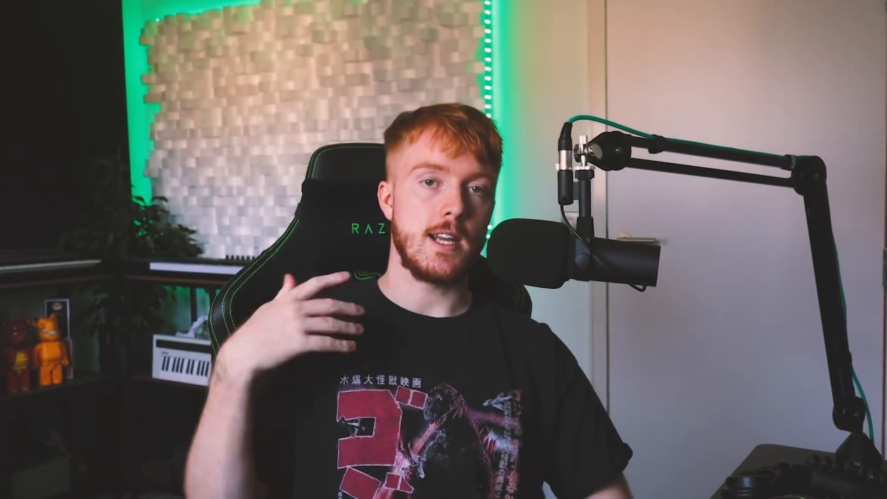